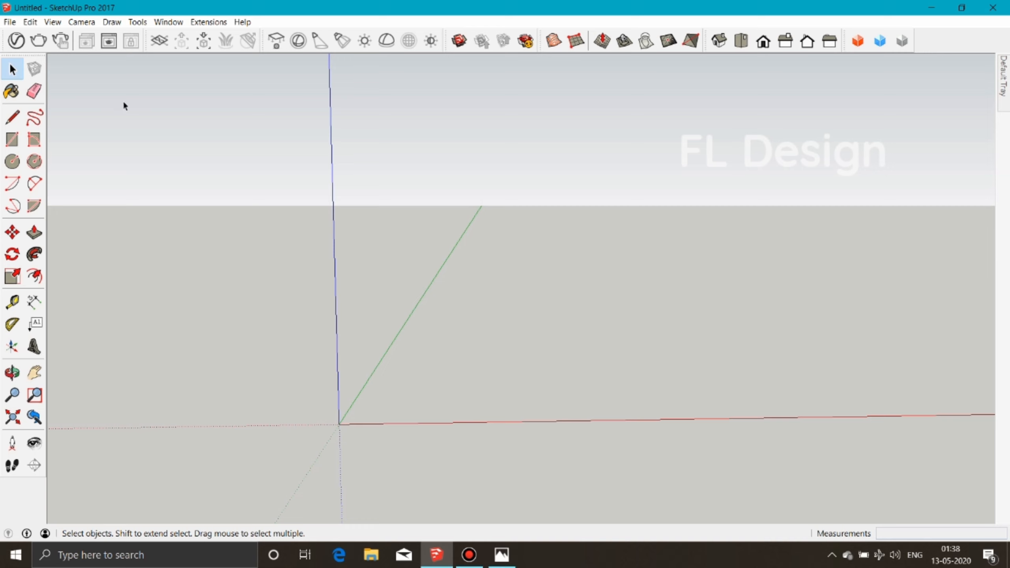
Start an import as Image and choose the Client floor plan picture from the Desktop folder
left_click(9, 22)
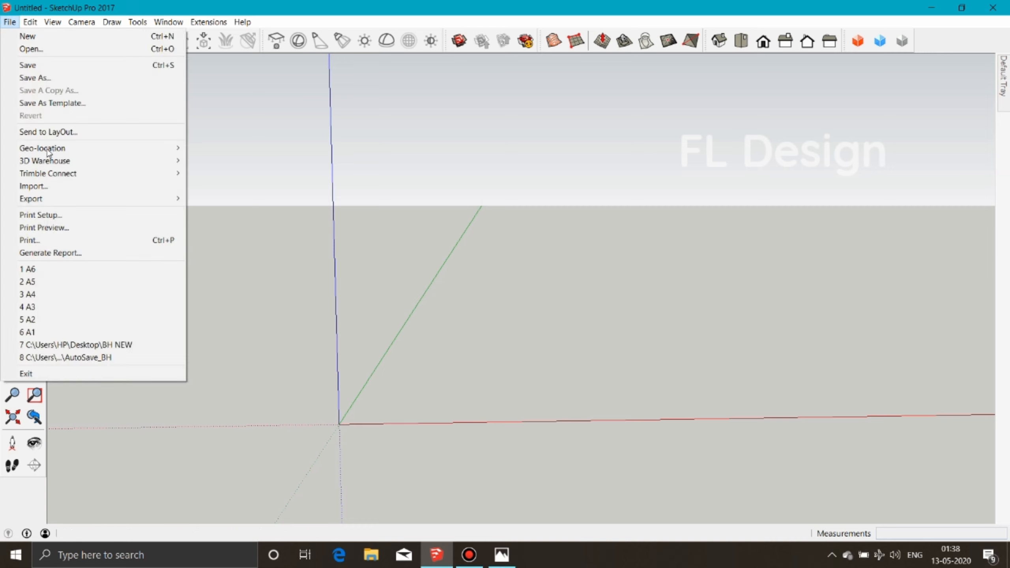
left_click(55, 186)
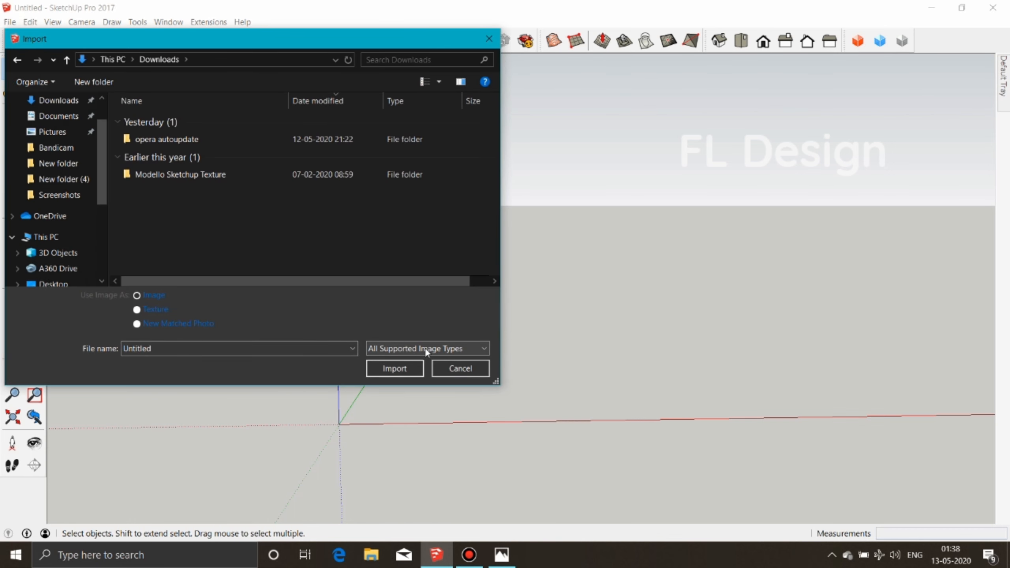
left_click(137, 294)
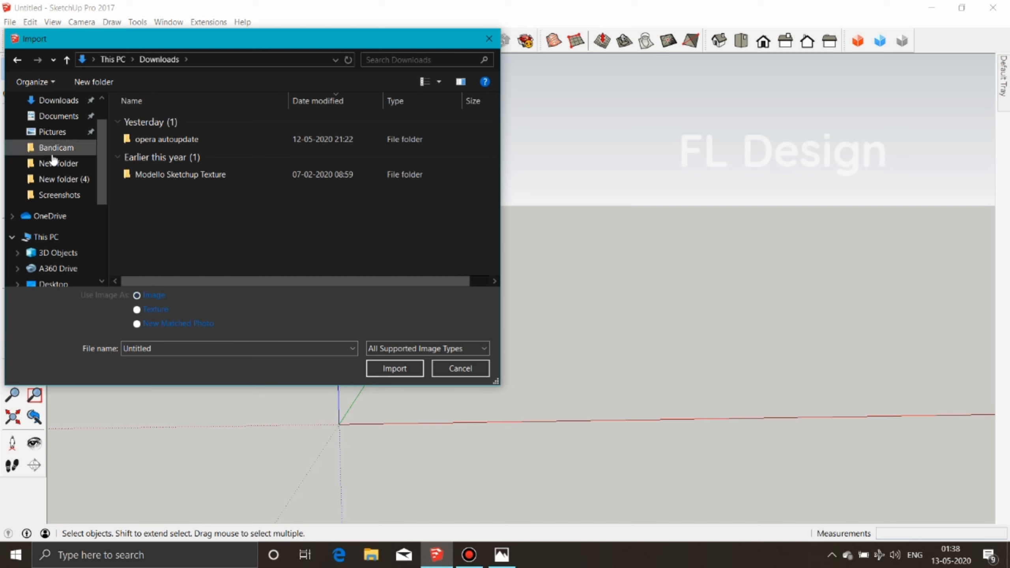
scroll(54, 259, "down", 1)
left_click(55, 268)
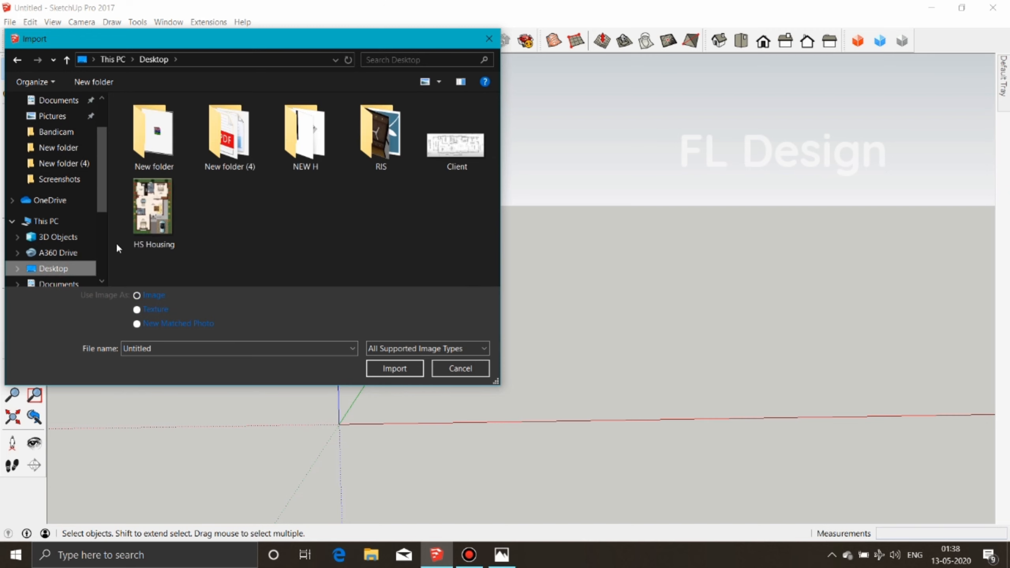
left_click(456, 139)
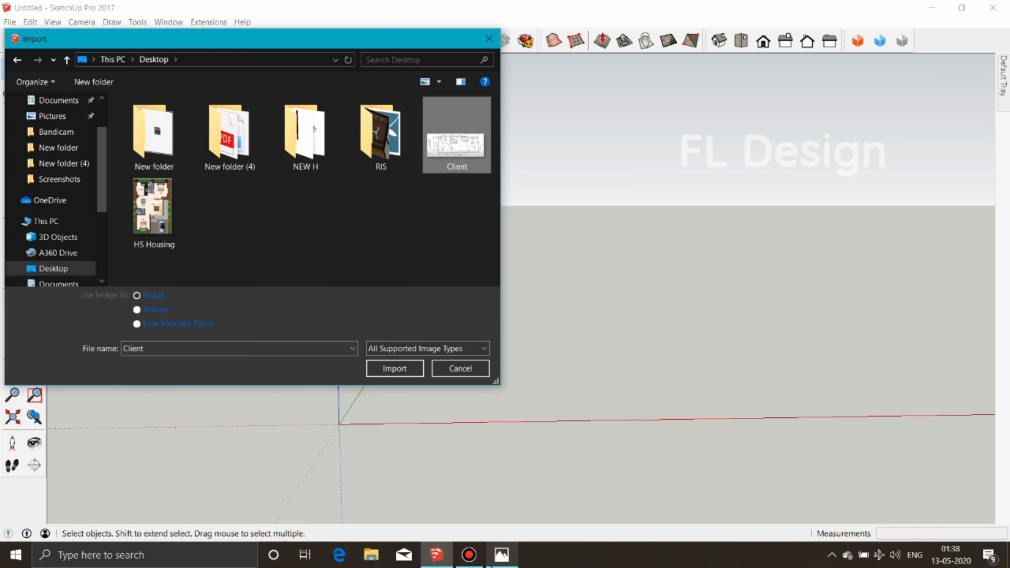
Examine the rooms and dimensions of the Client floor plan in the Photos app and close the picture
left_click(495, 563)
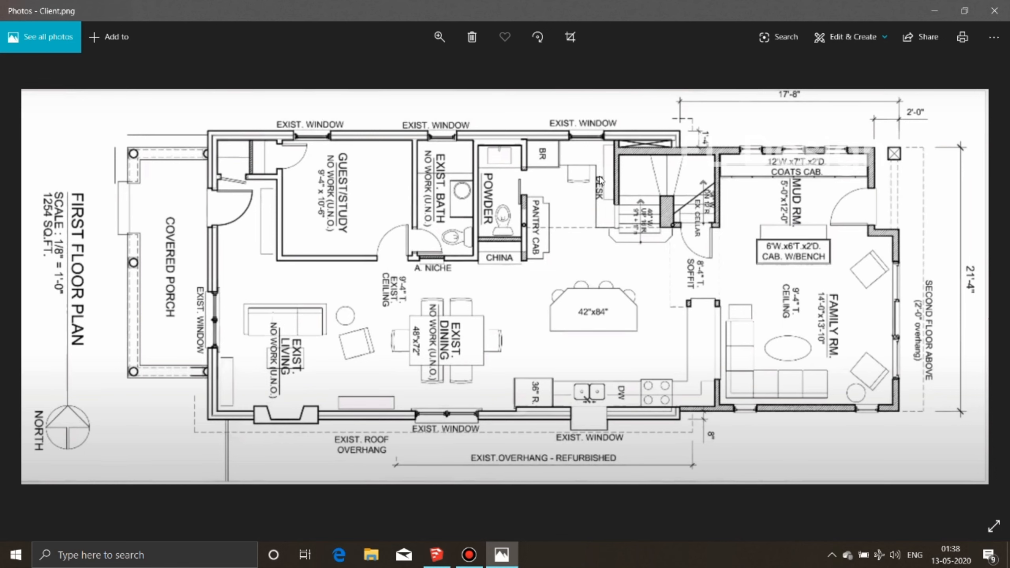
left_click(436, 39)
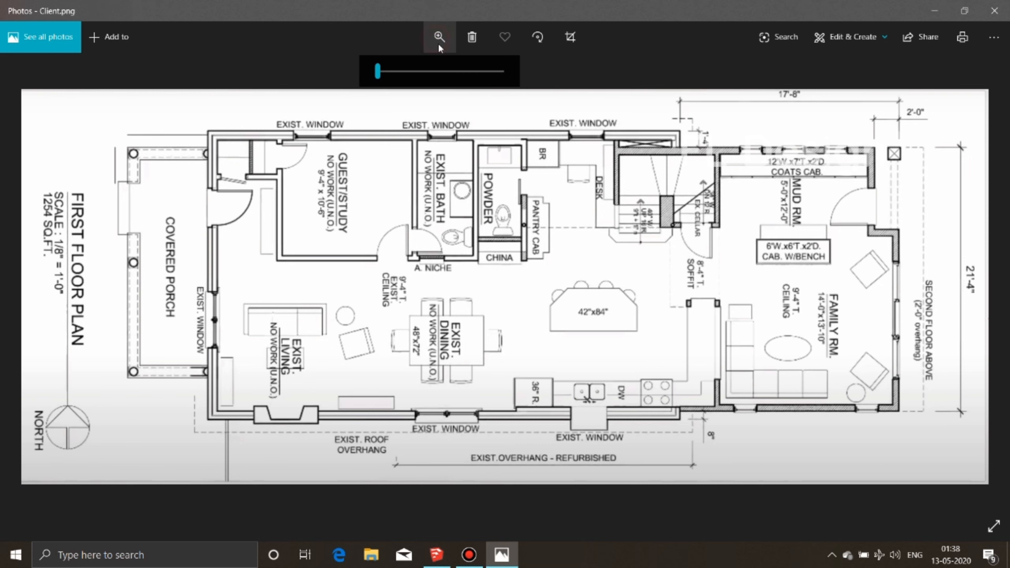
mouse_move(379, 73)
left_mouse_down()
mouse_move(389, 67)
mouse_move(371, 69)
left_mouse_up()
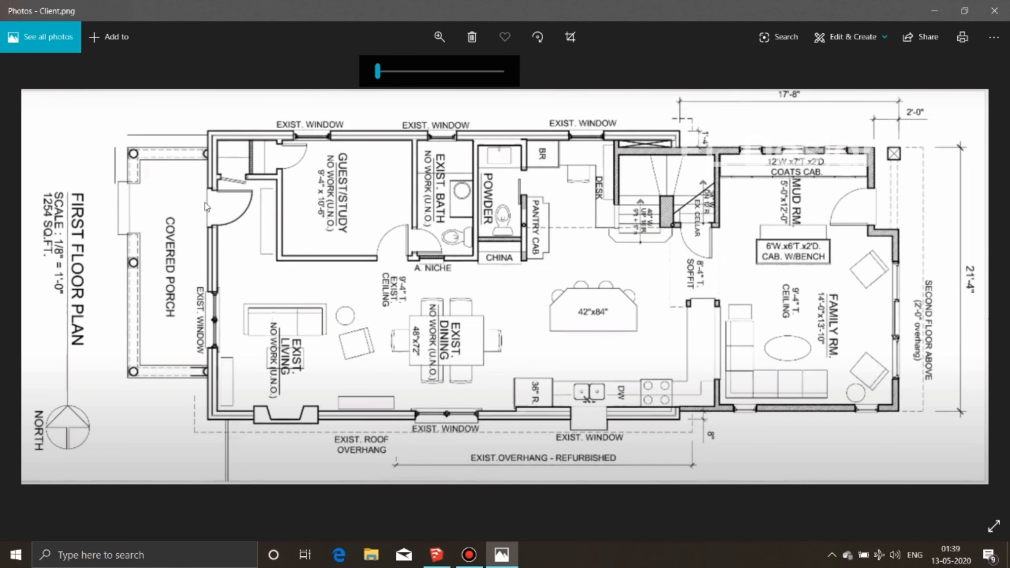
left_click(994, 10)
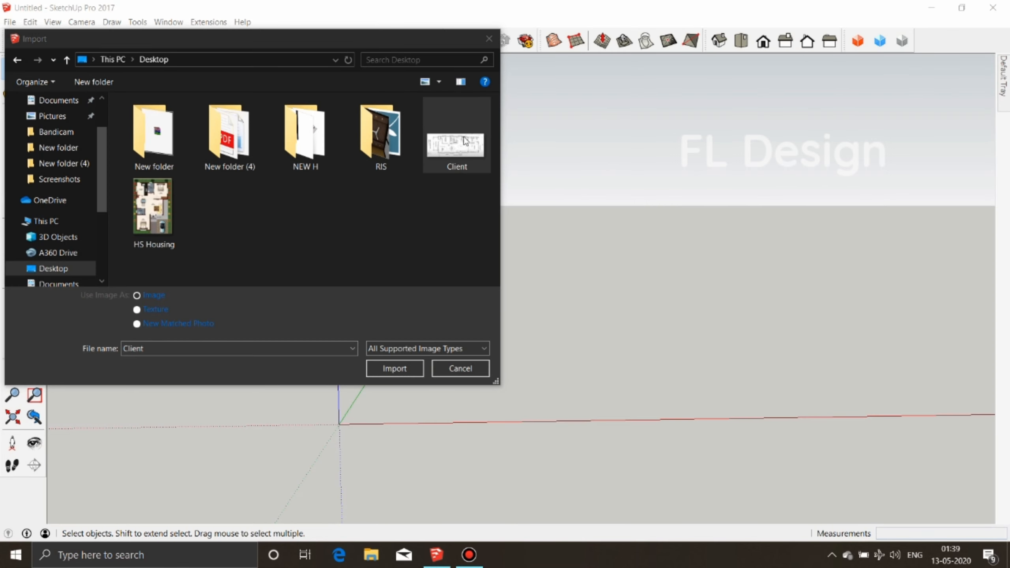
Import the Client image and place it in top view from the origin, about 157' 10" wide
left_click(397, 369)
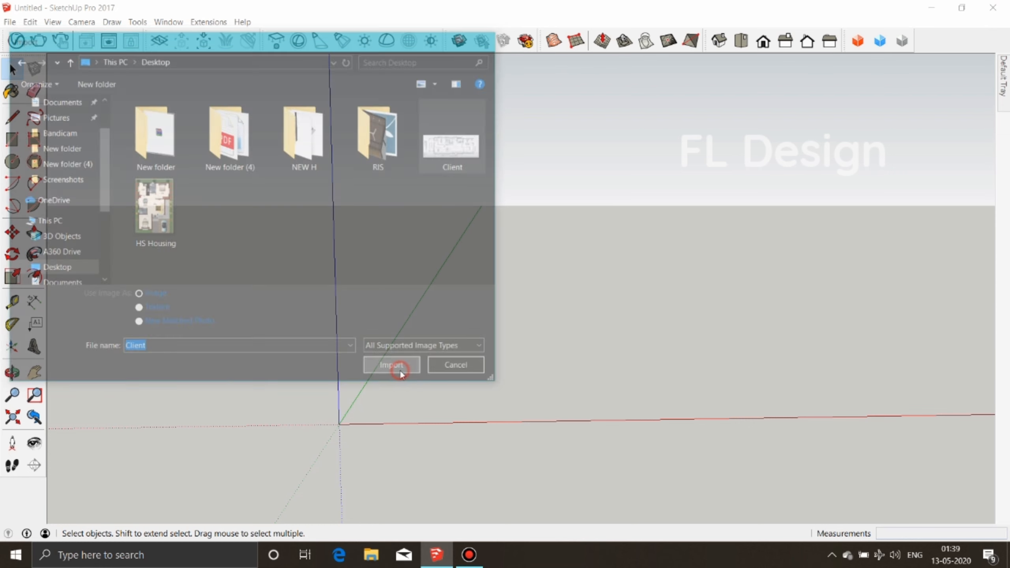
left_click(741, 40)
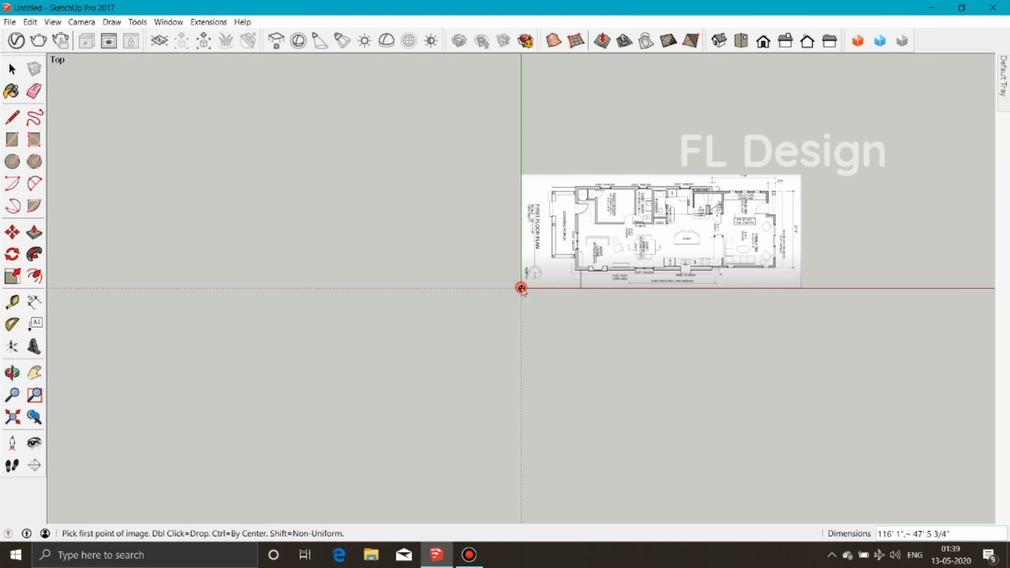
left_click(521, 287)
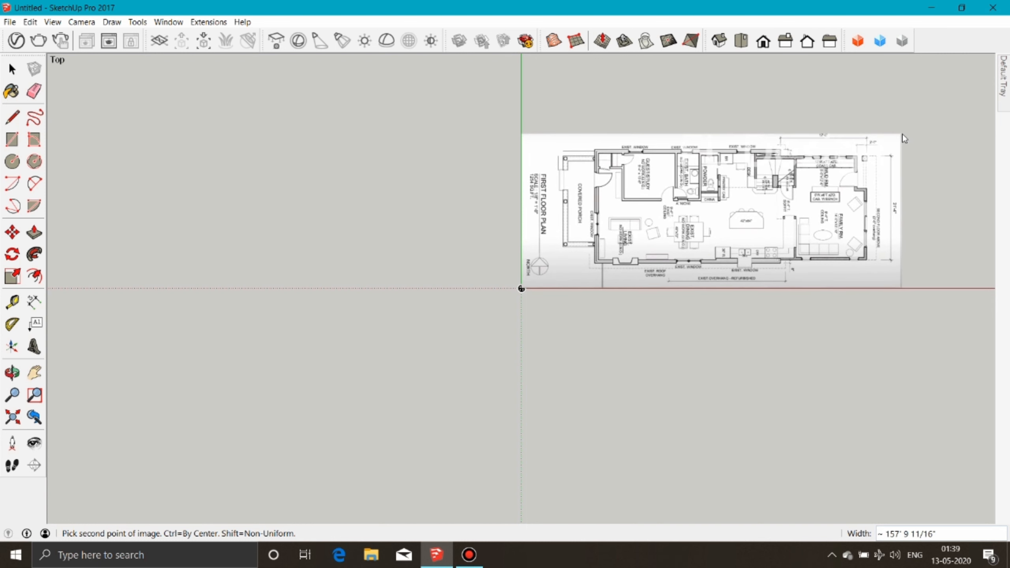
left_click(902, 136)
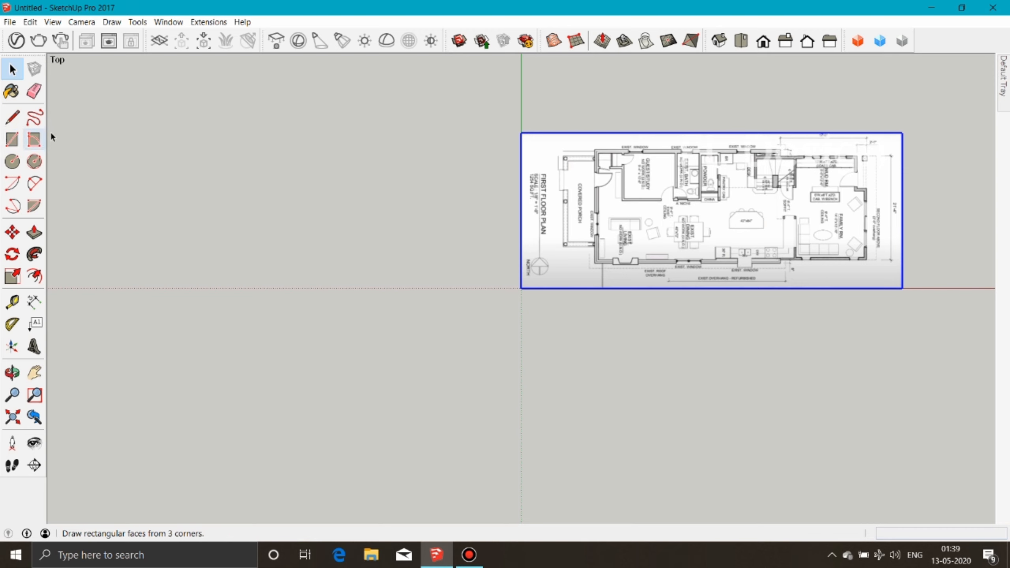
left_click(142, 166)
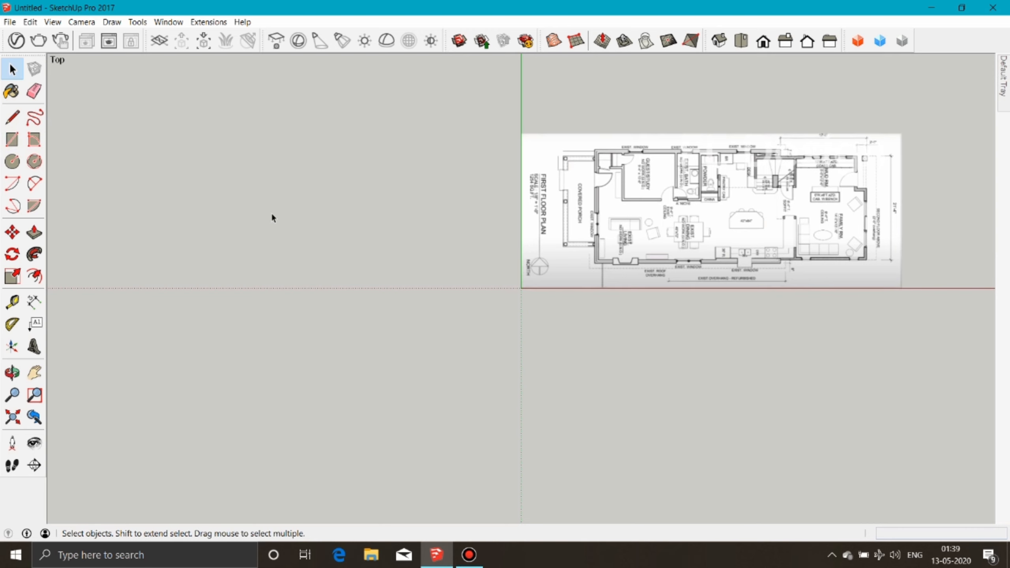
Draw a rectangle about 157' 2" by 42' 6" below the floor plan image
left_click(13, 144)
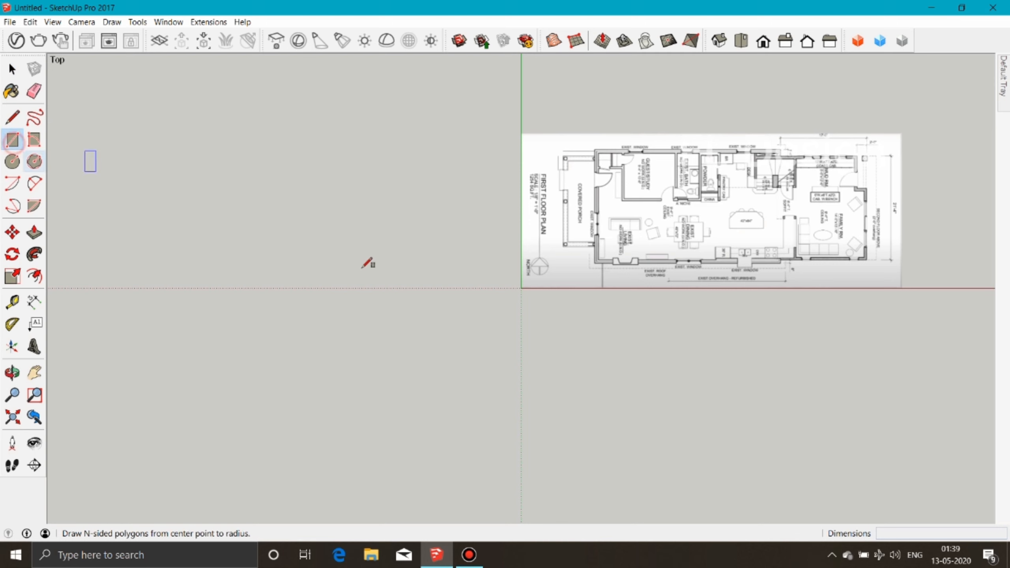
left_click(521, 319)
left_click(901, 421)
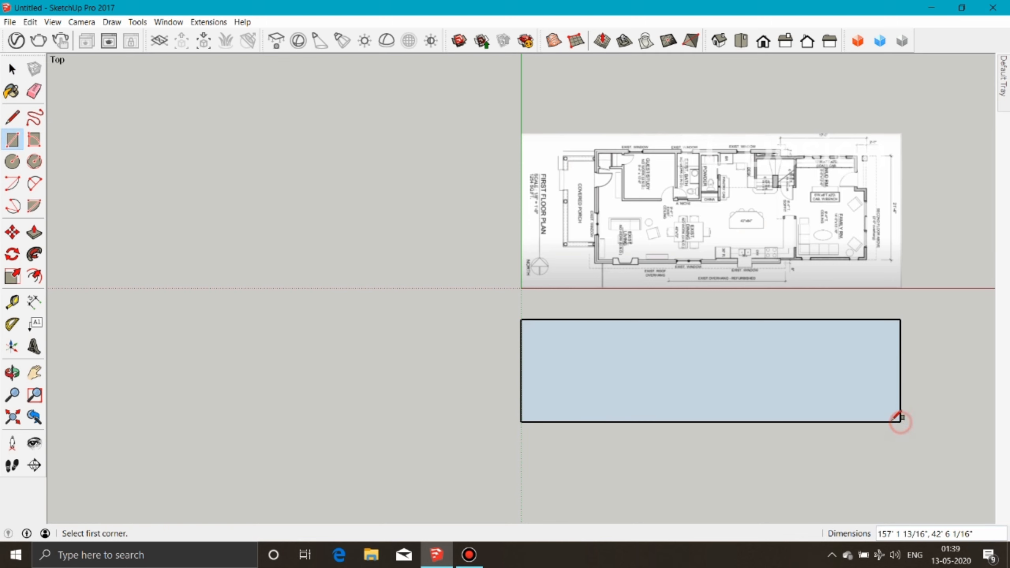
right_click(732, 375)
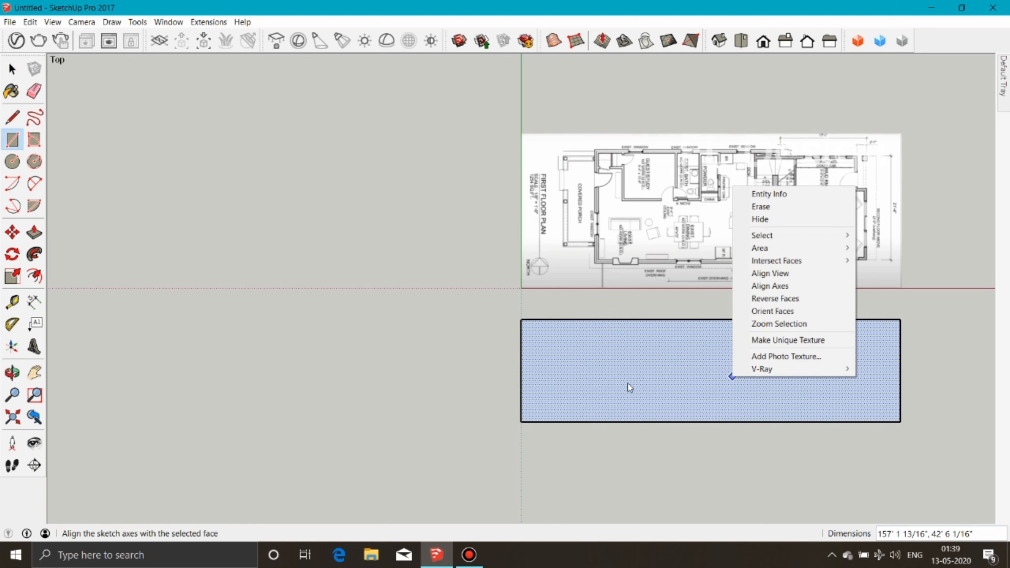
left_click(481, 345)
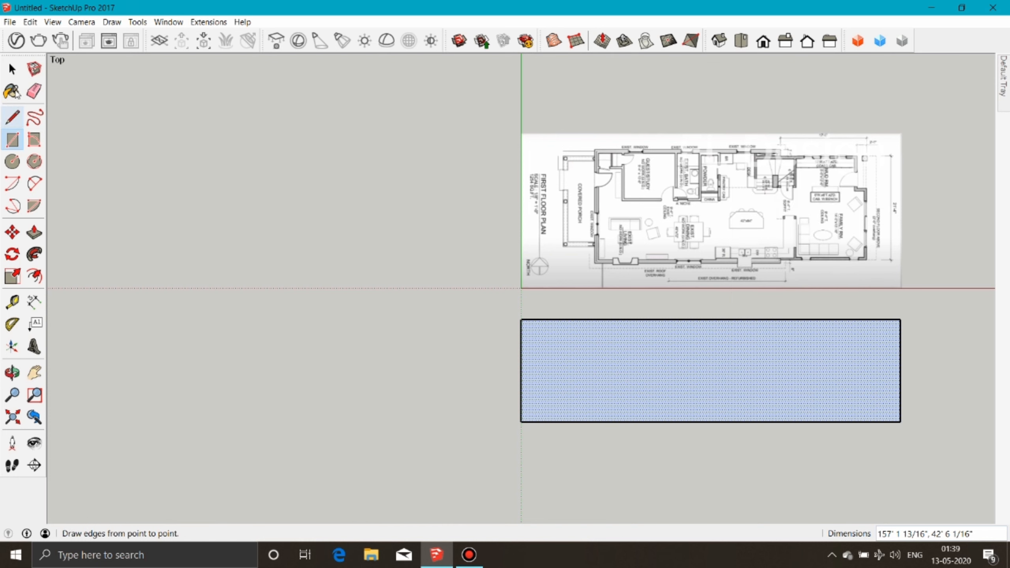
Select the whole rectangle below the plan and make it a group
left_click(12, 70)
left_click_drag(887, 444, 515, 326)
right_click(807, 399)
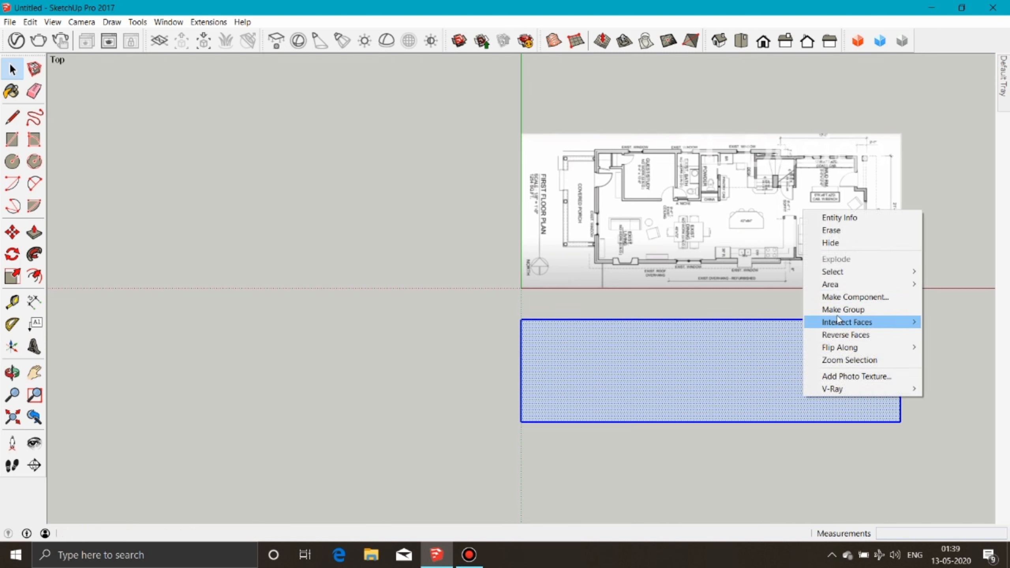
left_click(831, 309)
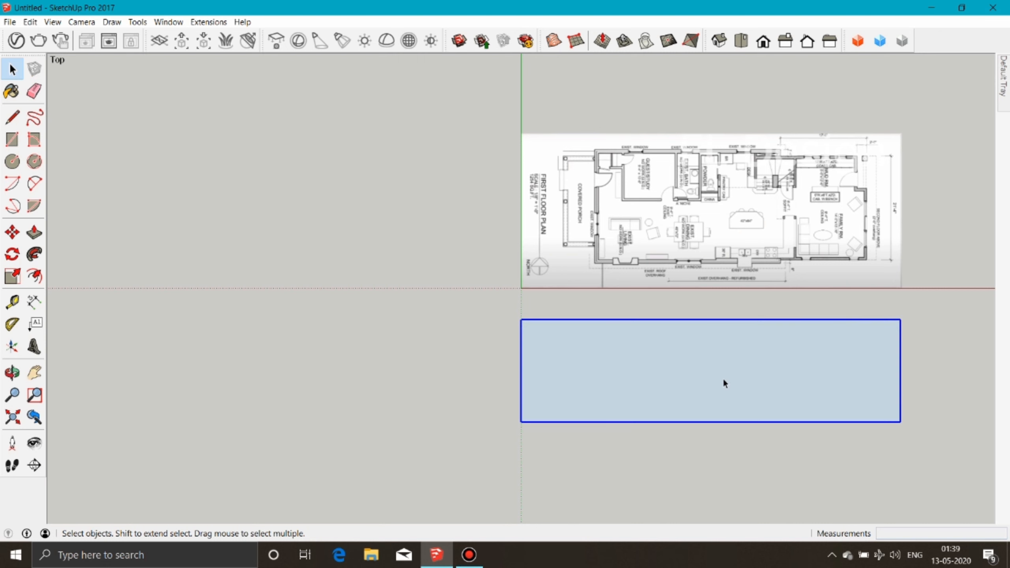
Compare the floor plan image with the grouped rectangle by selecting each, and erase the group
left_click(697, 205)
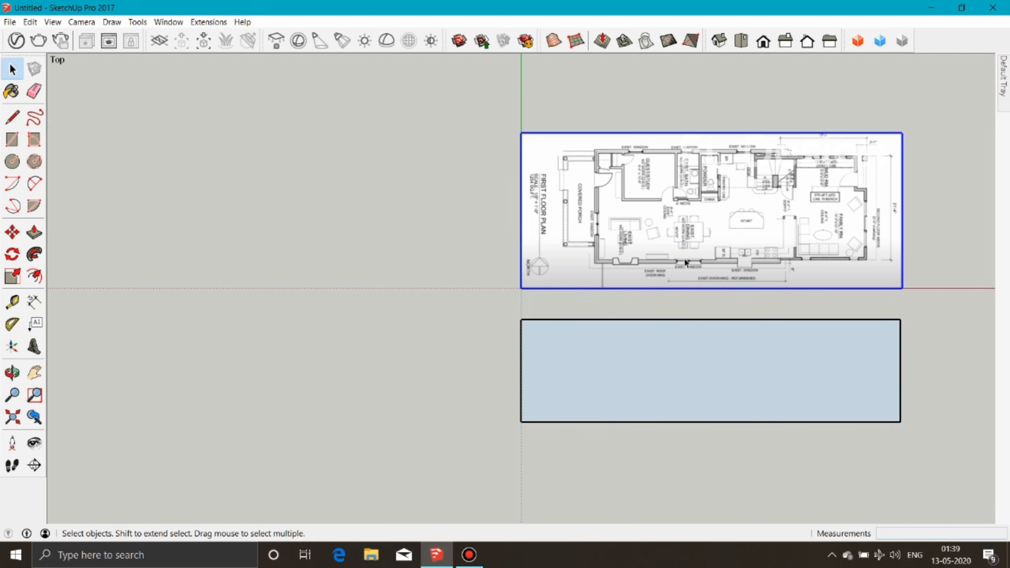
left_click(658, 353)
right_click(671, 337)
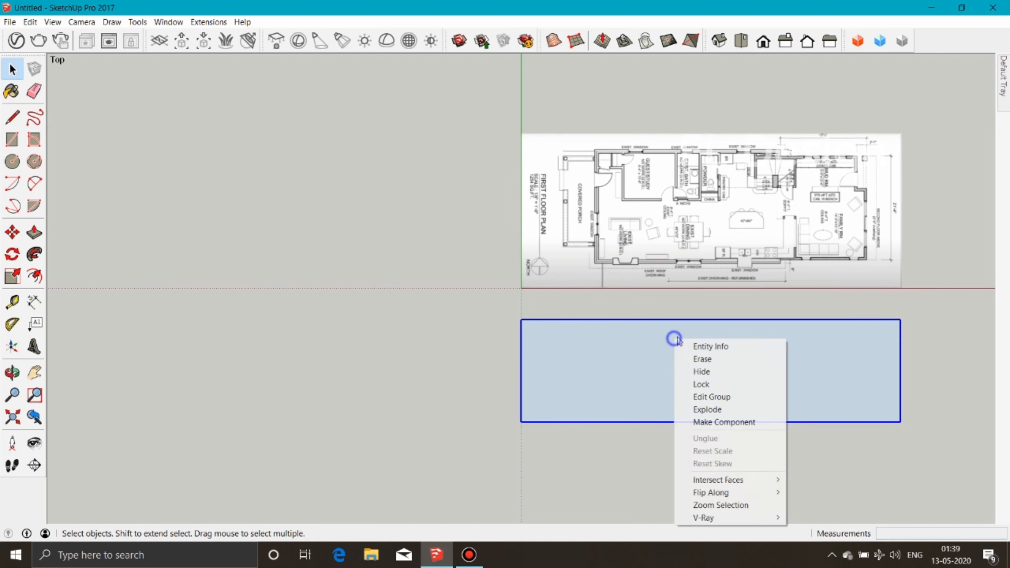
left_click(713, 360)
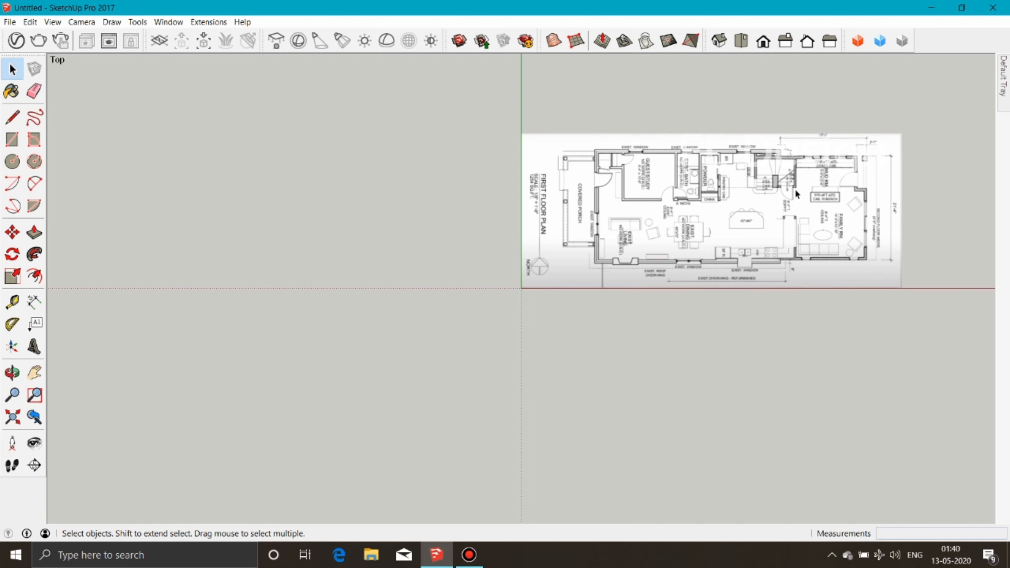
Explode the imported floor plan image
scroll(668, 171, "up", 3)
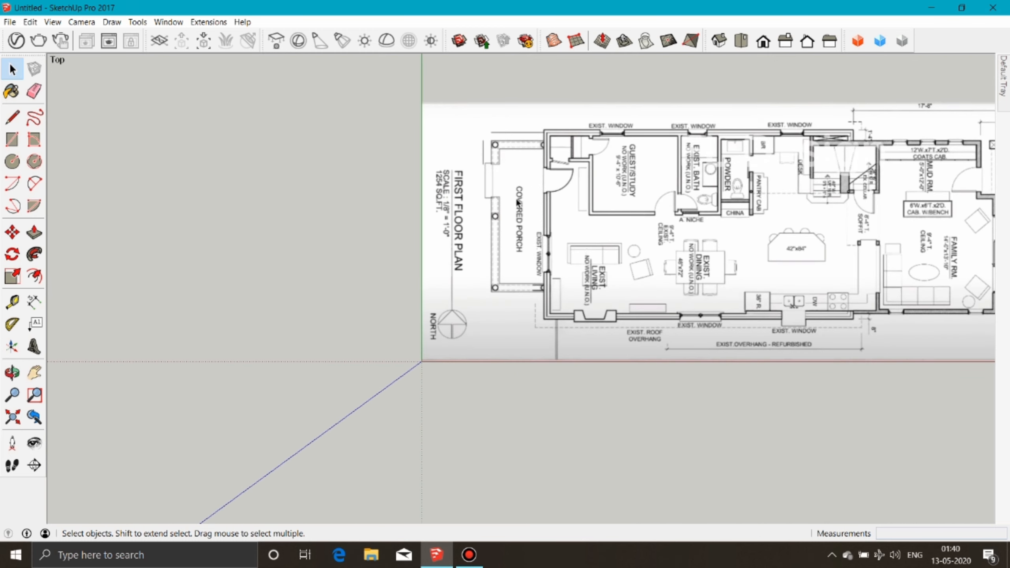
right_click(640, 200)
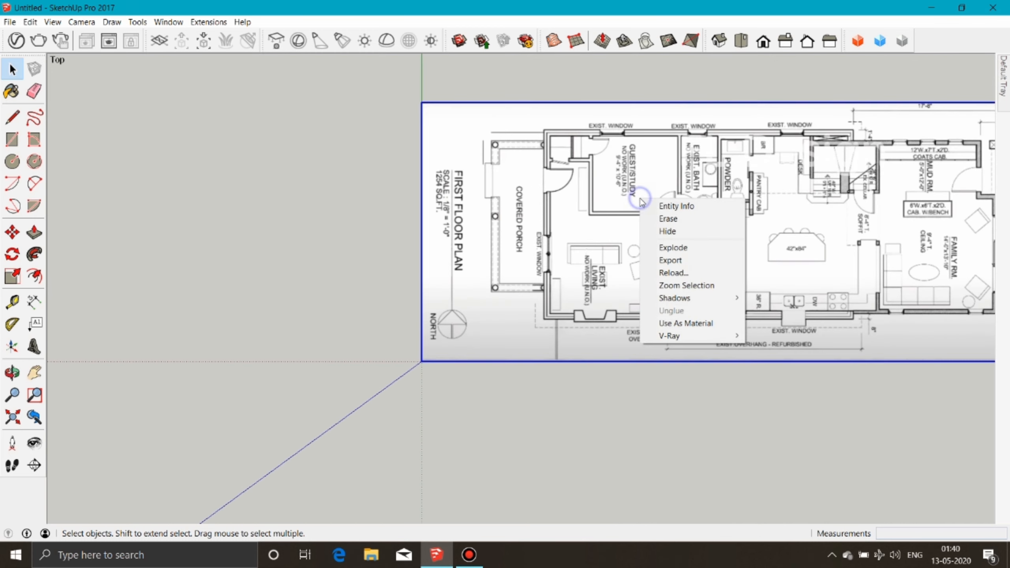
left_click(662, 246)
scroll(466, 169, "down", 2)
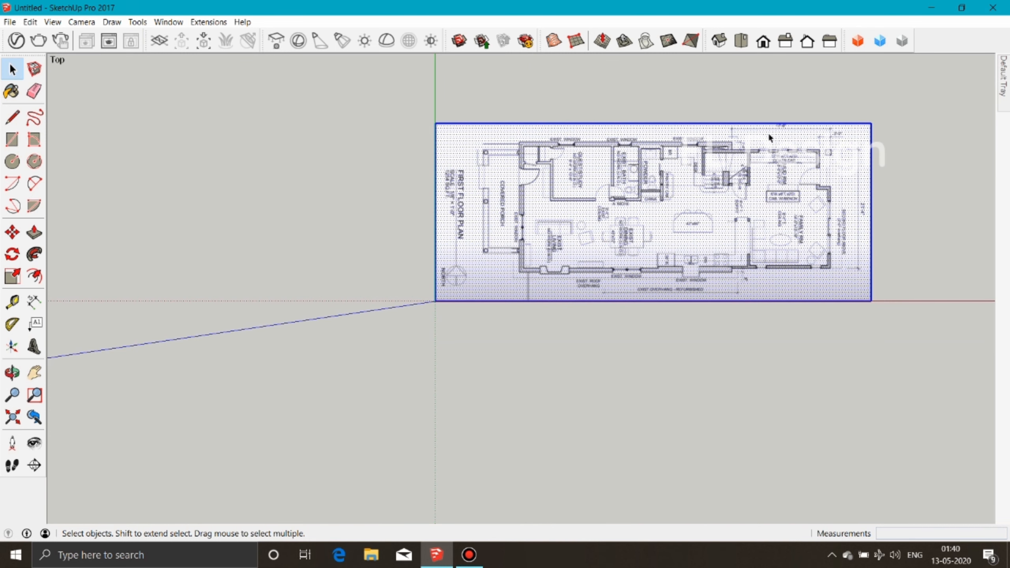
Draw a rectangle about 113' 1" by 45' 11" over the house outline on the plan
scroll(866, 139, "up", 2)
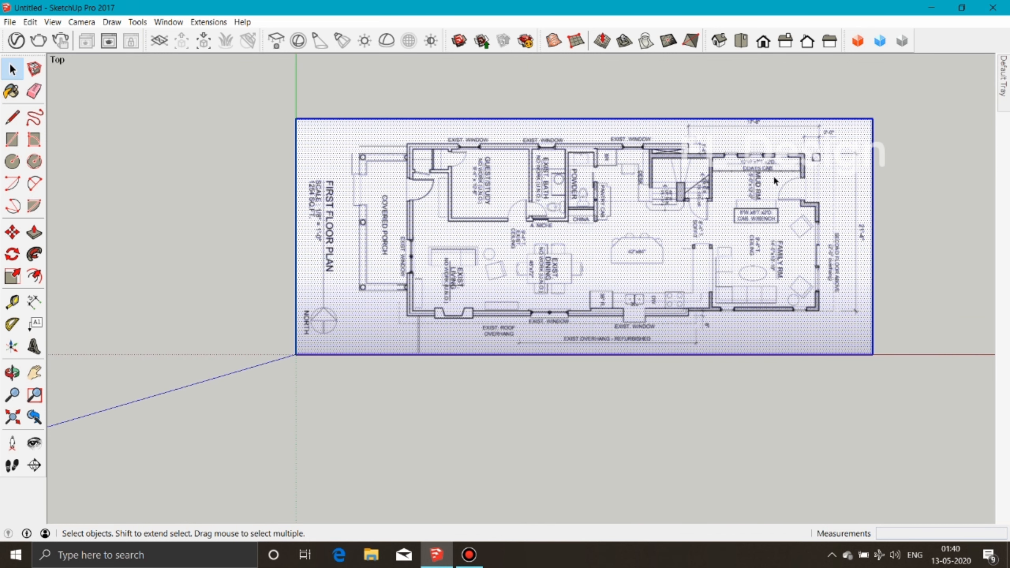
left_click(11, 143)
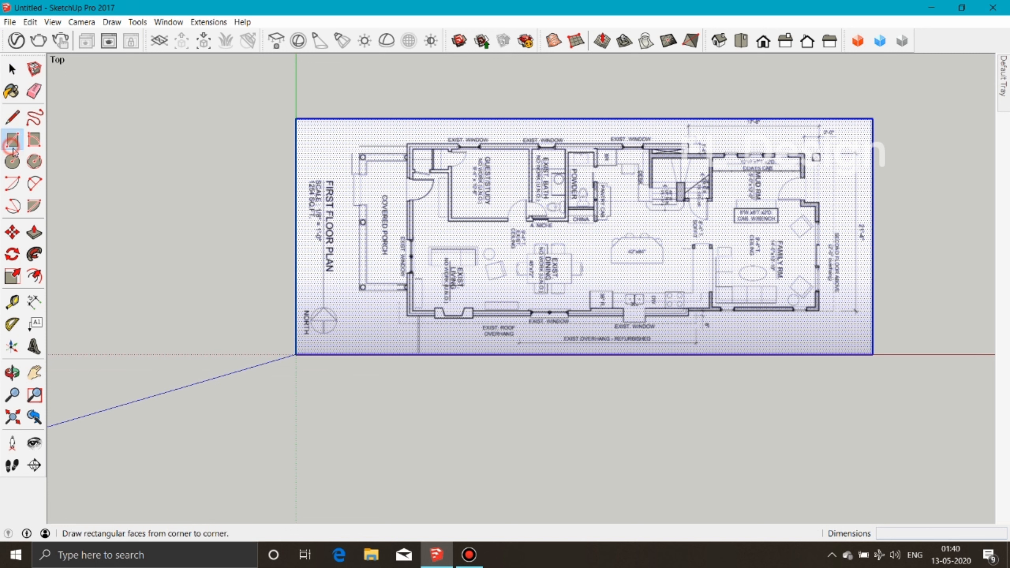
left_click(407, 143)
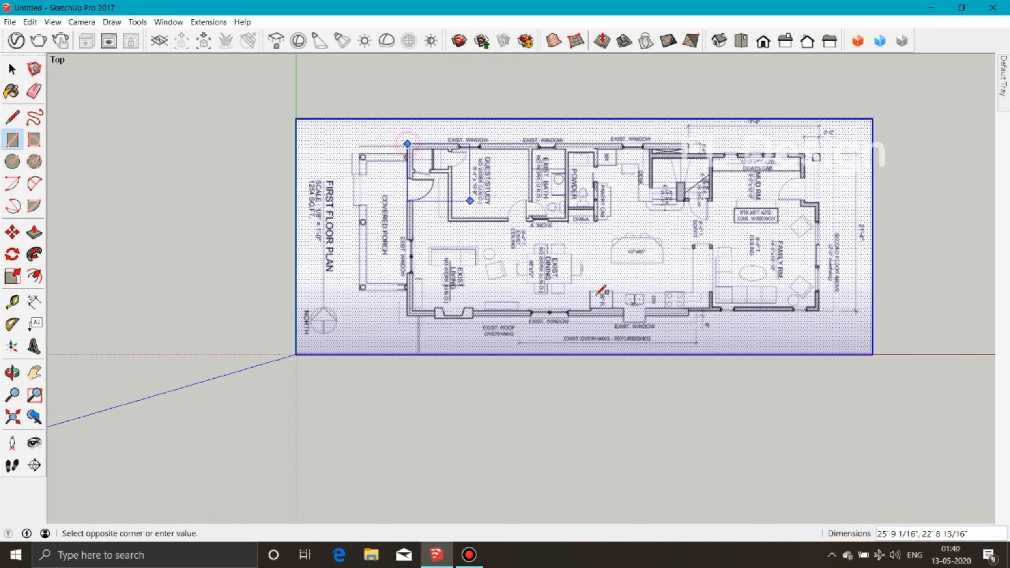
left_click(820, 312)
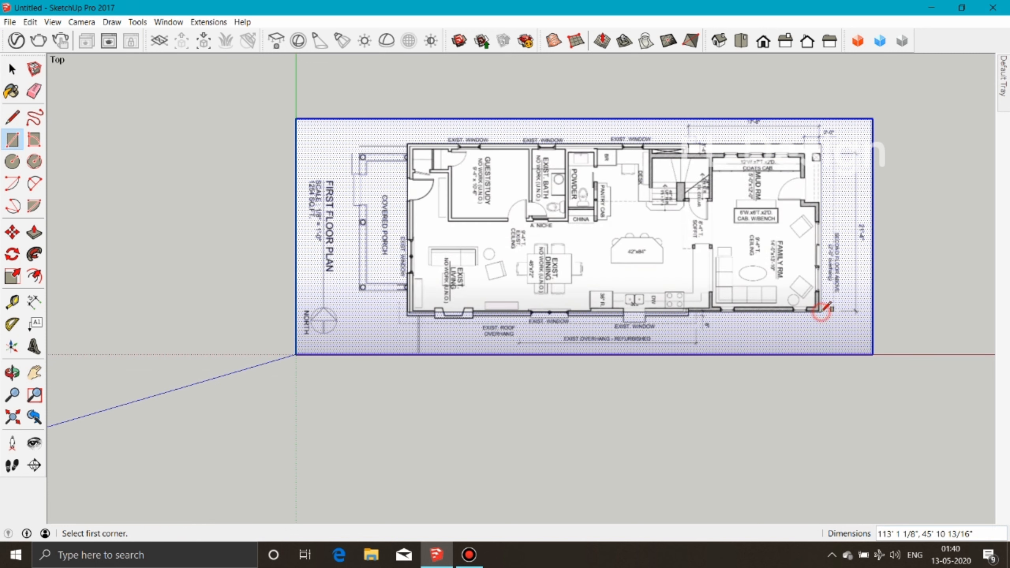
Try extruding the plan surface about 10' 5" with Push/Pull, and undo it
left_click(35, 233)
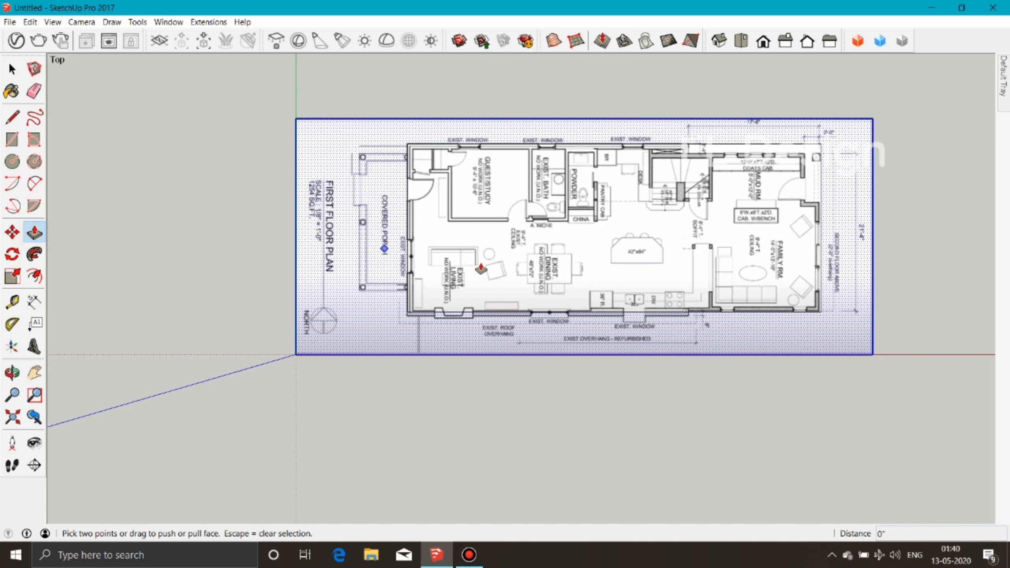
left_click_drag(480, 267, 481, 263)
mouse_move(481, 263)
middle_mouse_down()
mouse_move(577, 123)
mouse_move(471, 275)
middle_mouse_up()
scroll(471, 275, "up", 2)
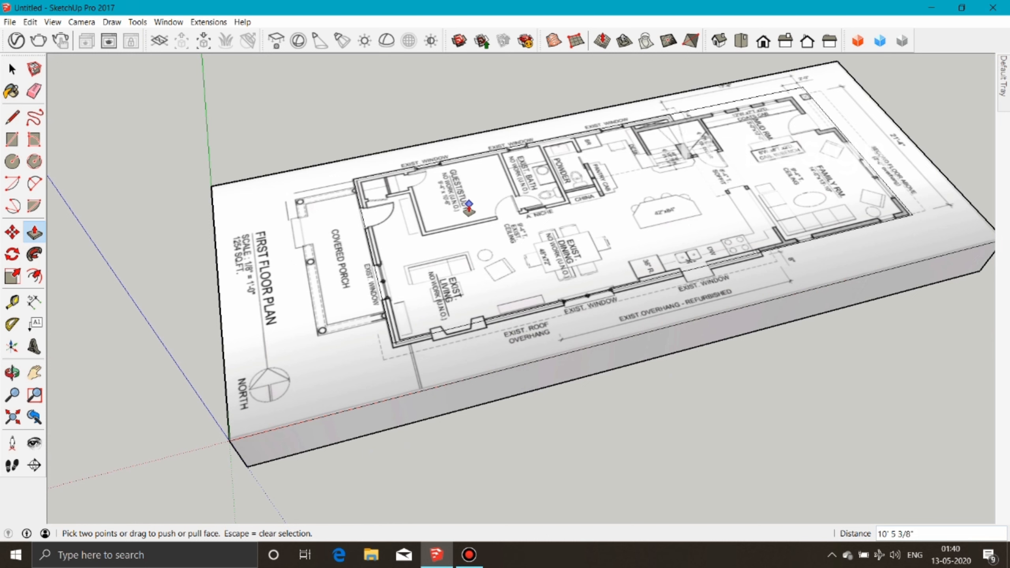
key("ctrl+z")
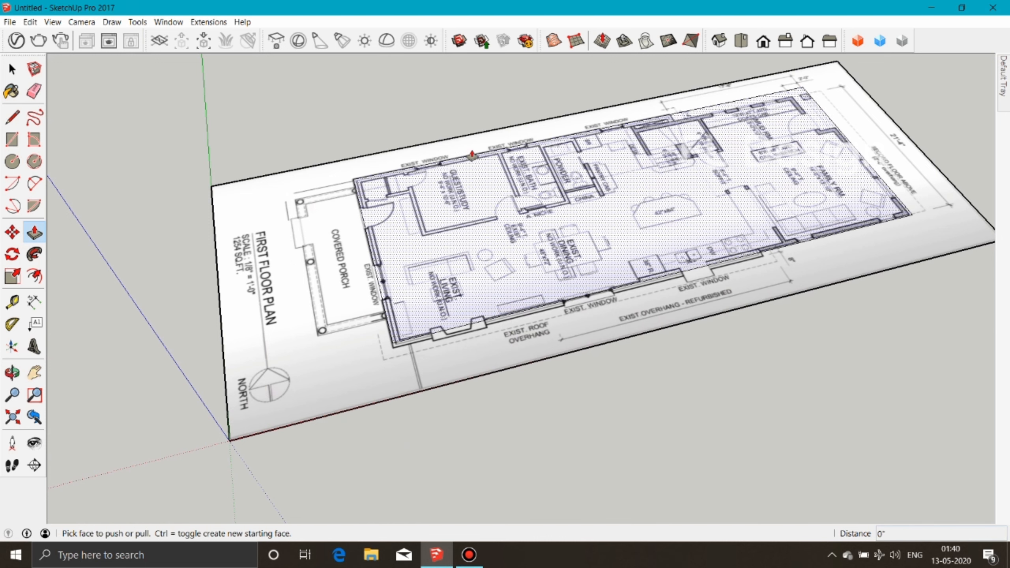
Try to push or pull the face inside the house outline, and undo it together with the outline rectangle
left_click_drag(469, 187, 480, 217)
key("ctrl+z")
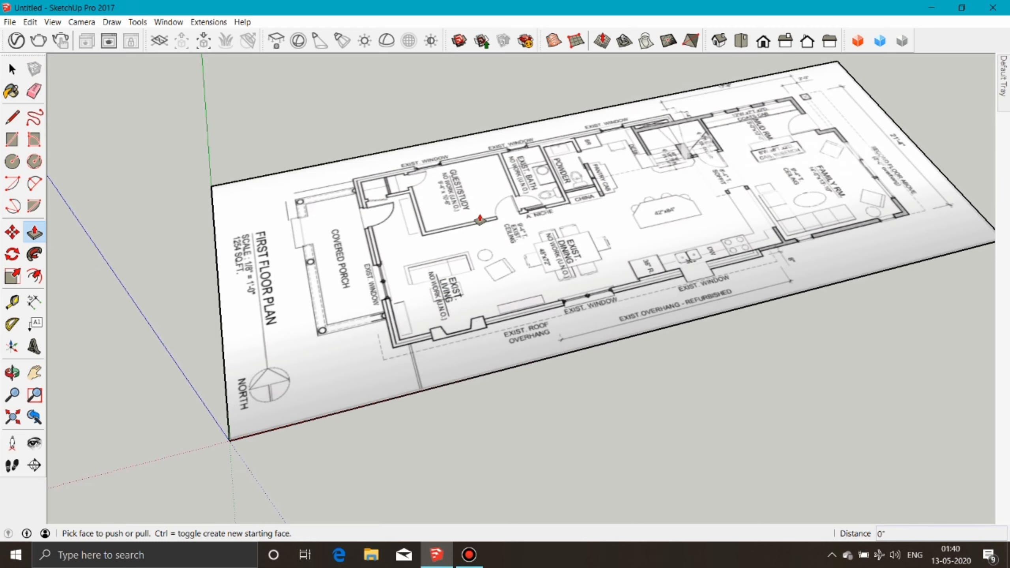
middle_click_drag(744, 129, 580, 180)
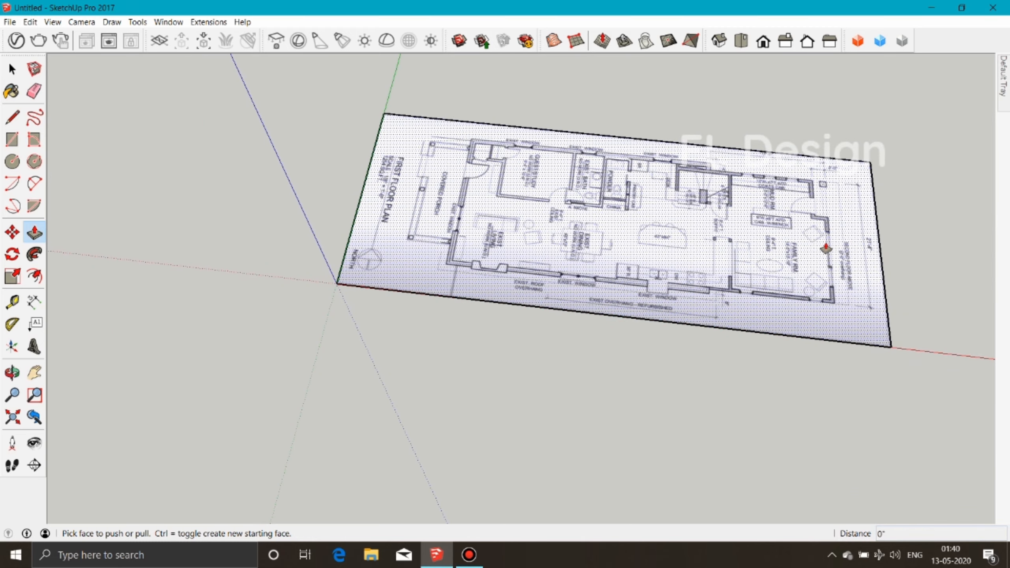
Show the floor plan in the Top view with the Tape Measure tool active
scroll(755, 233, "up", 3)
middle_click_drag(630, 242, 755, 148)
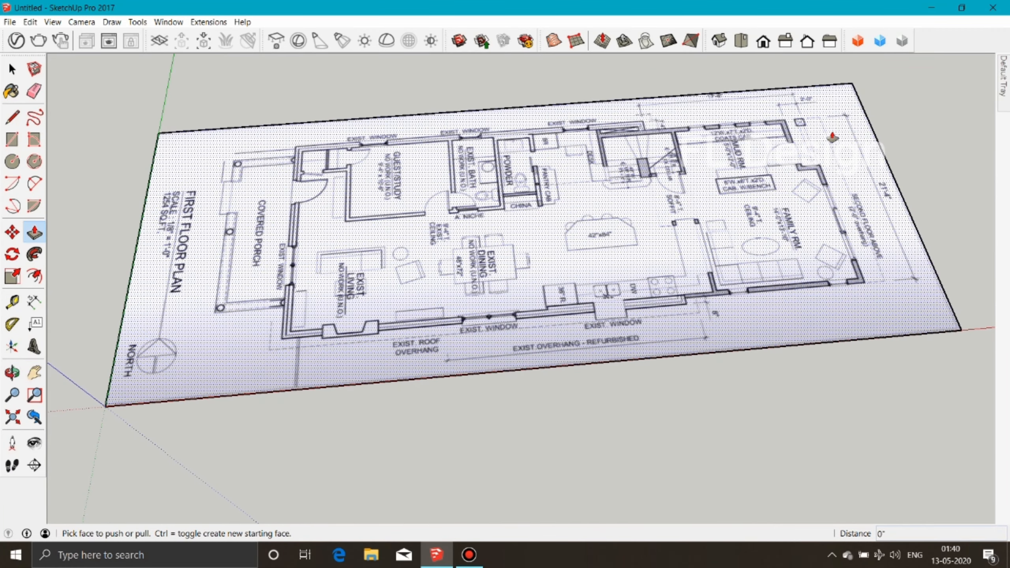
scroll(832, 137, "up", 2)
middle_click_drag(831, 137, 795, 175)
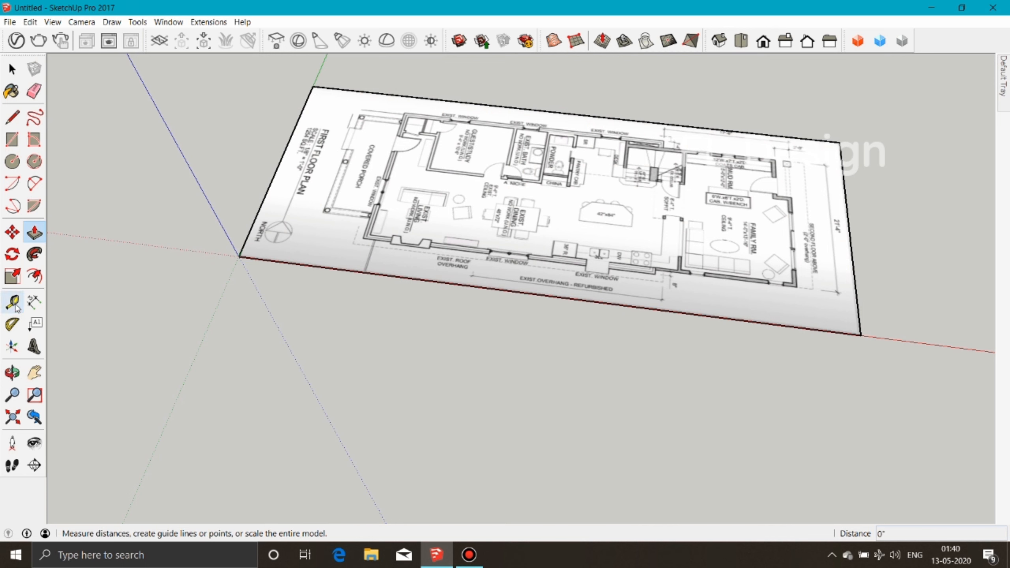
left_click(14, 303)
middle_click_drag(747, 161, 741, 151)
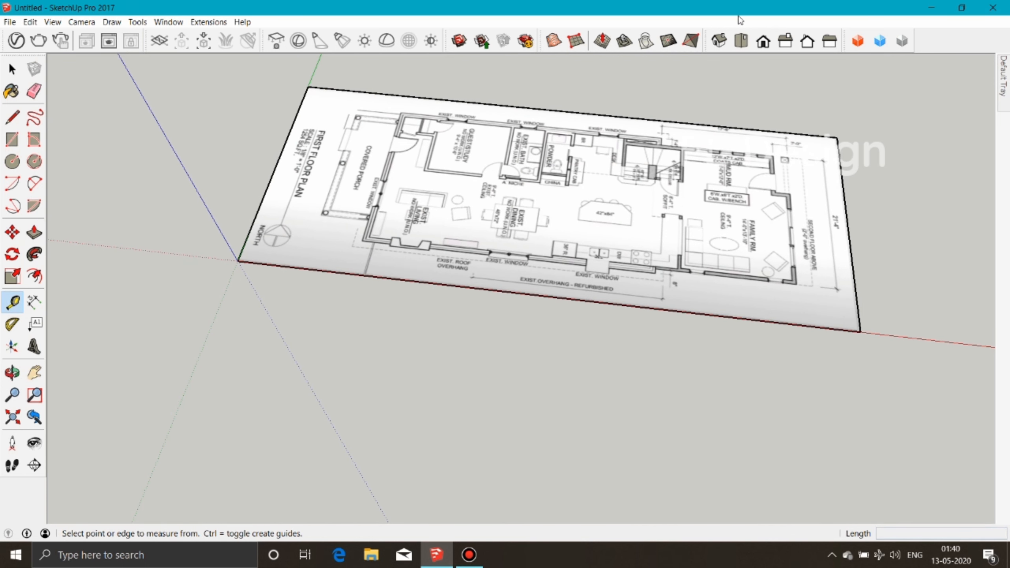
left_click(741, 41)
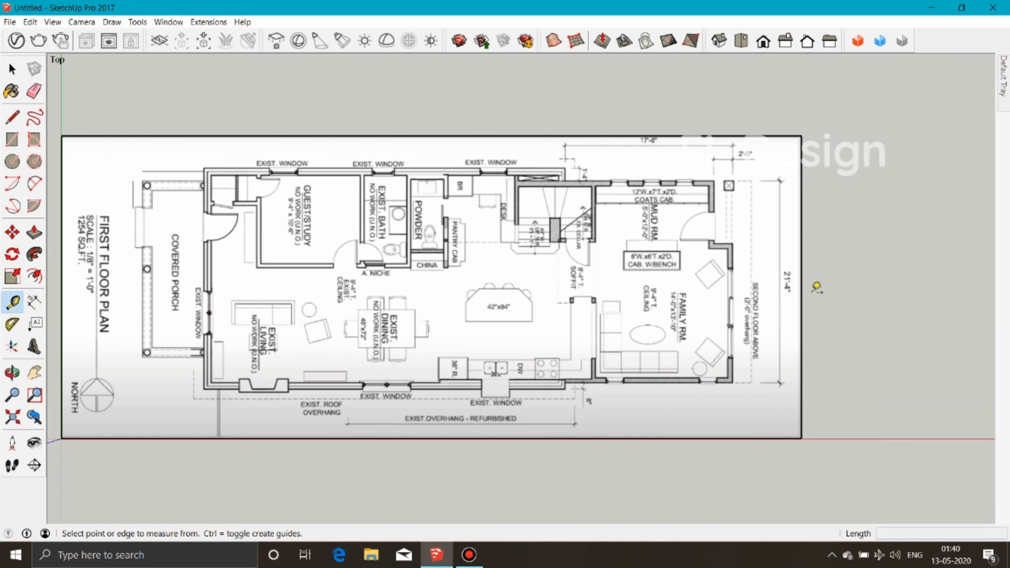
Measure the 21'-4" dimension line beside the family room from end to end with the Tape Measure
scroll(790, 197, "up", 2)
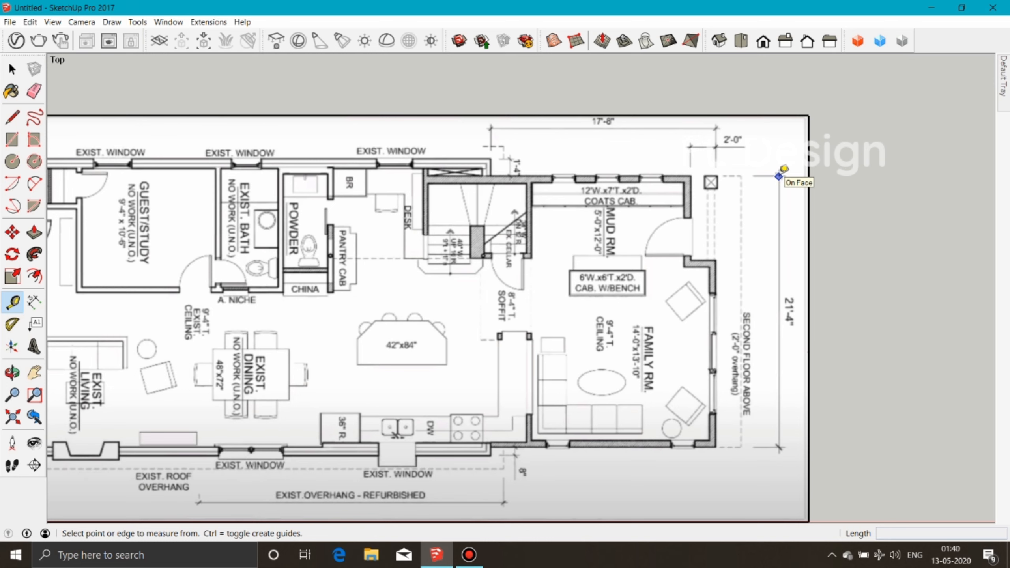
scroll(779, 174, "up", 1)
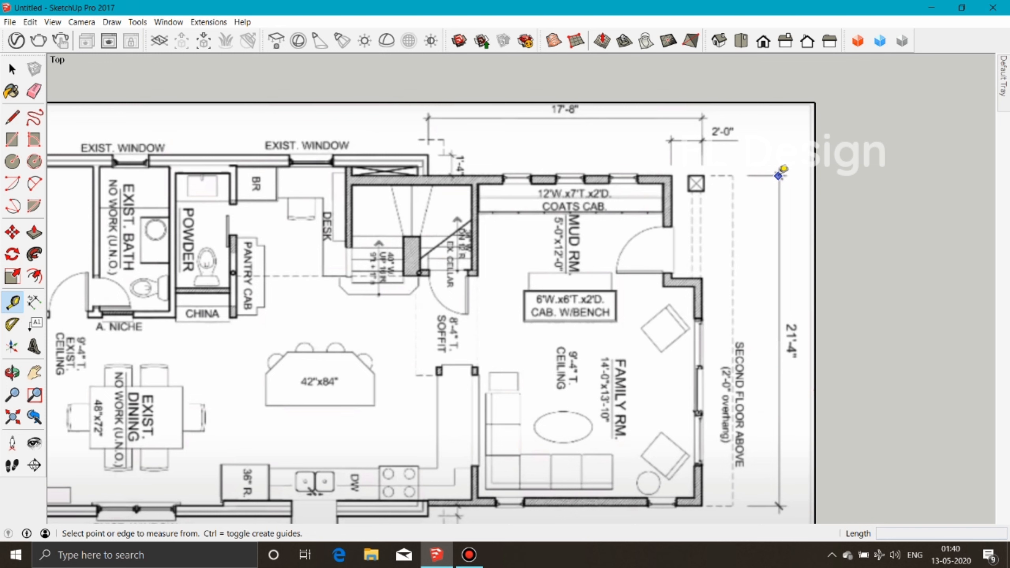
left_click(778, 175)
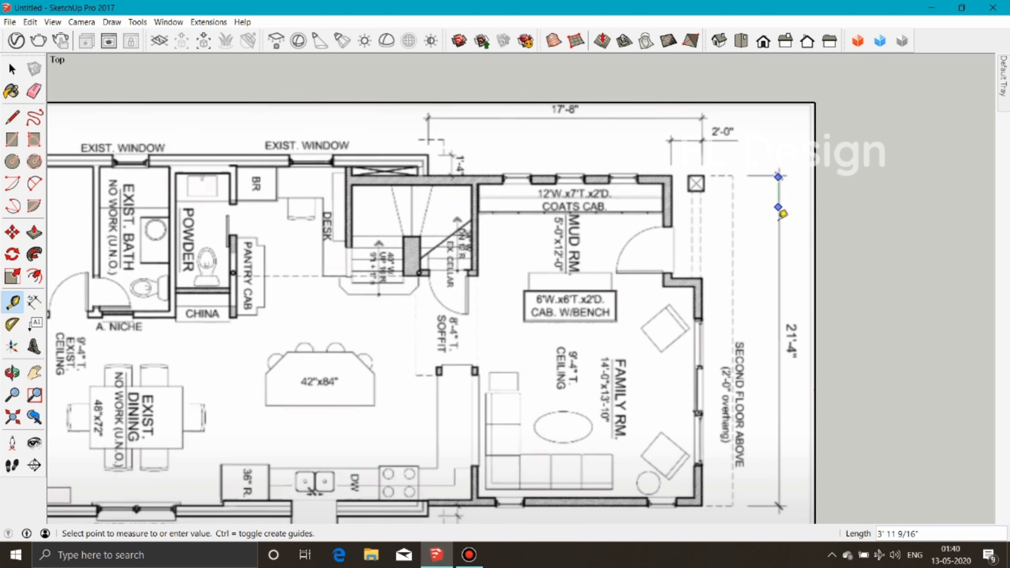
scroll(774, 244, "down", 1)
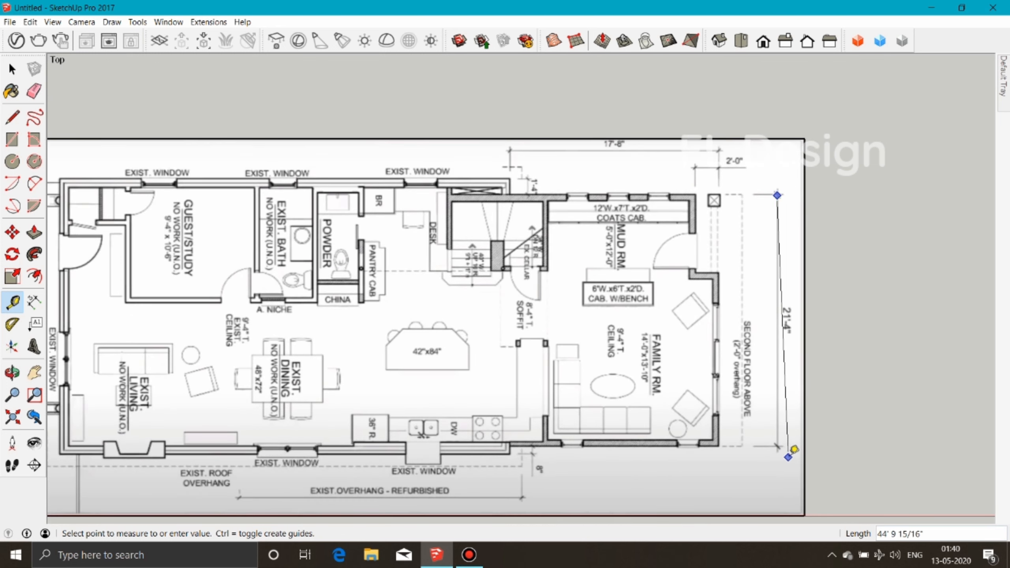
scroll(775, 441, "up", 2)
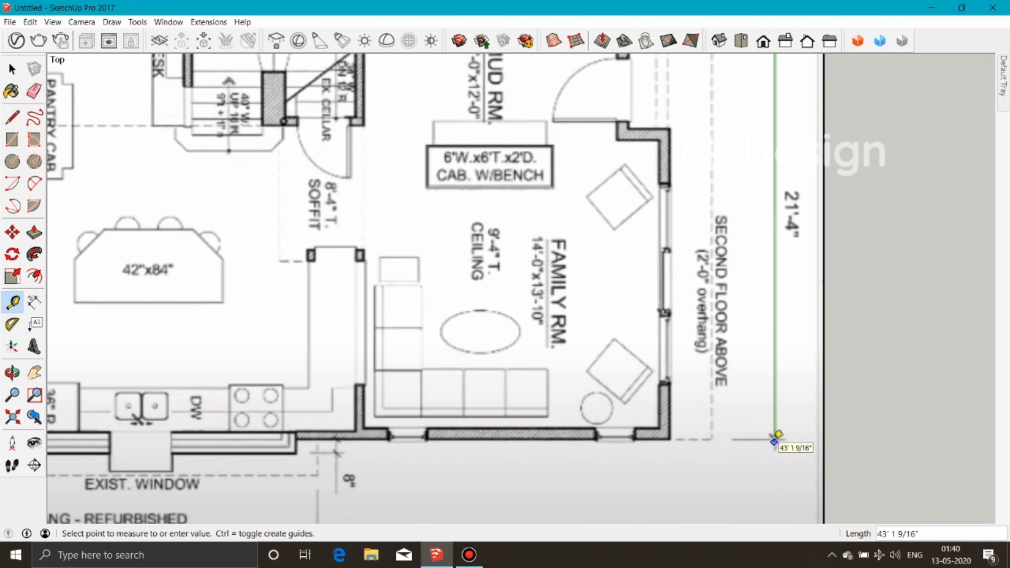
left_click(774, 440)
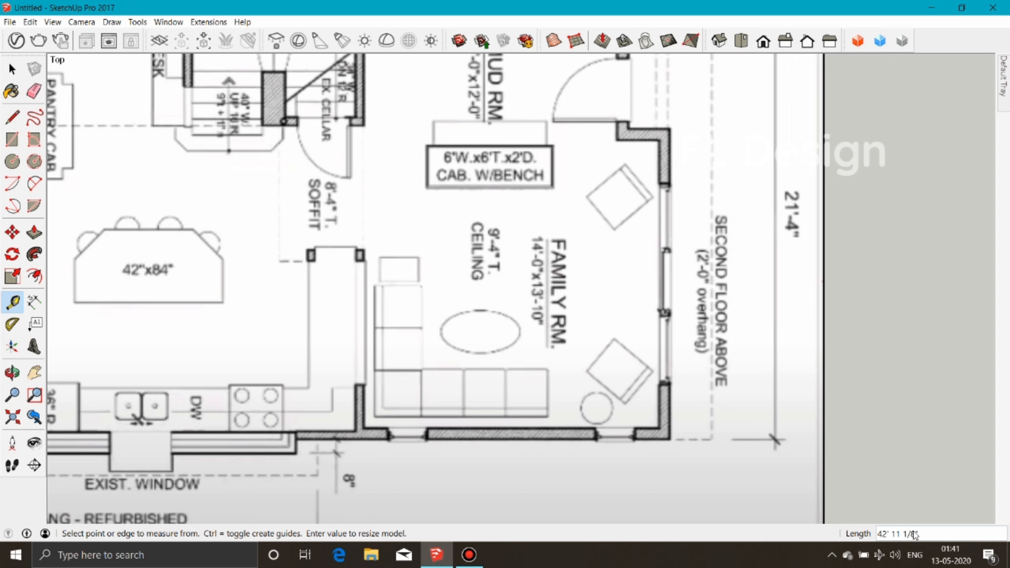
Resize the whole model by setting the measured length to 21'4"
type("21'4")
key("Return")
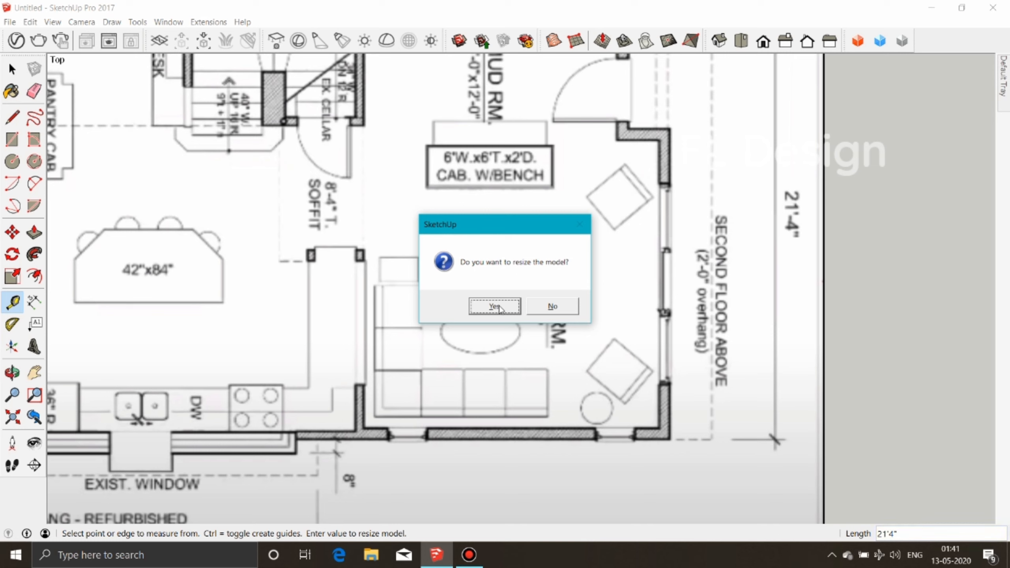
left_click(495, 306)
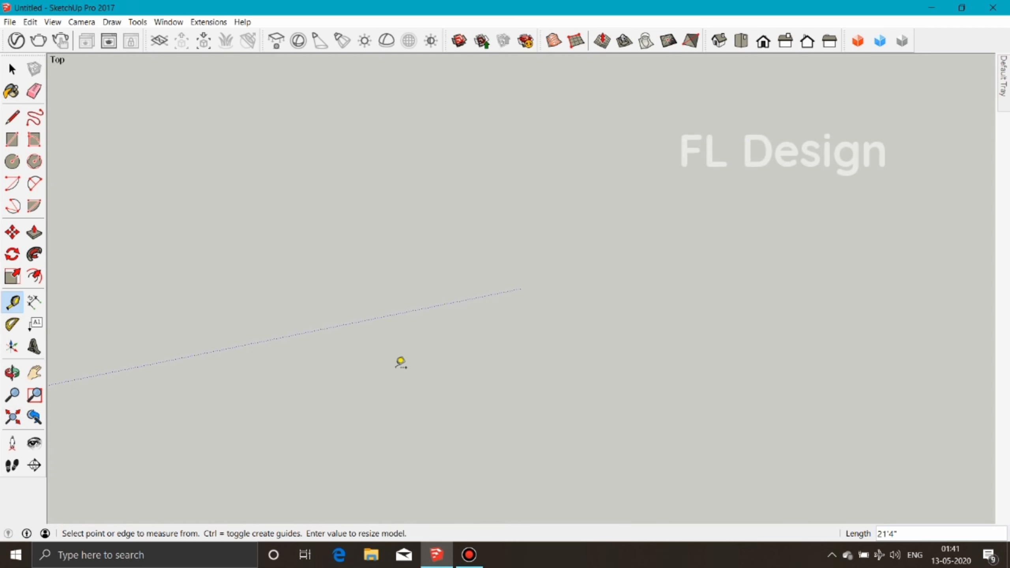
left_click(14, 418)
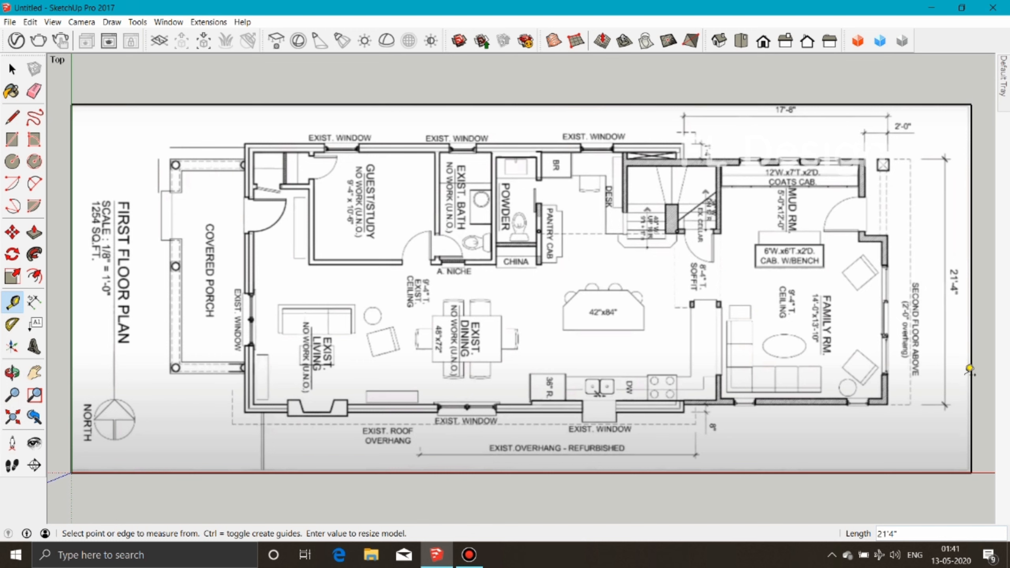
Check the plan's scale by measuring the 21'-4" and 17'-8" dimension lines and the width of the cabinet with bench
left_click(945, 404)
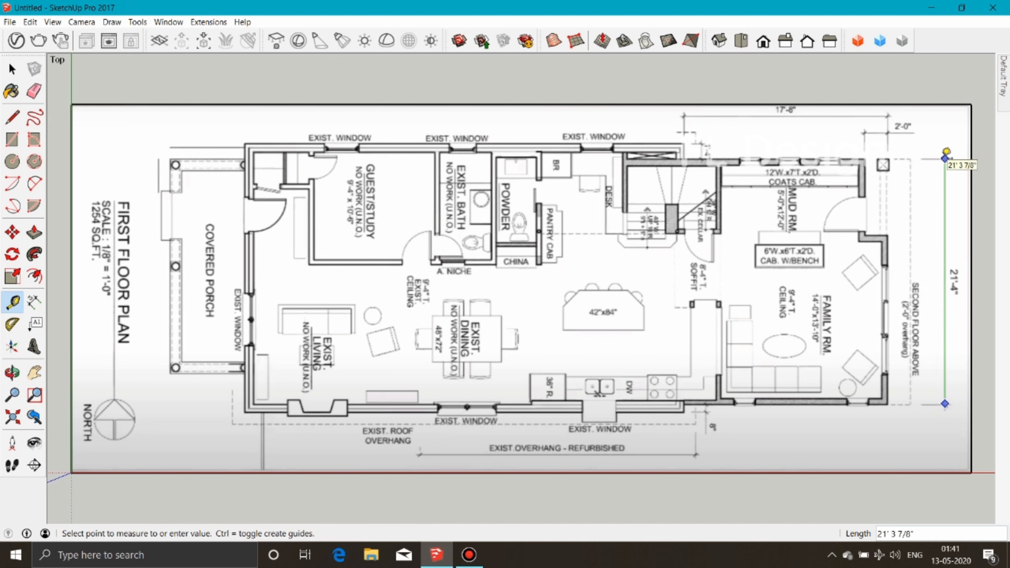
left_click(945, 158)
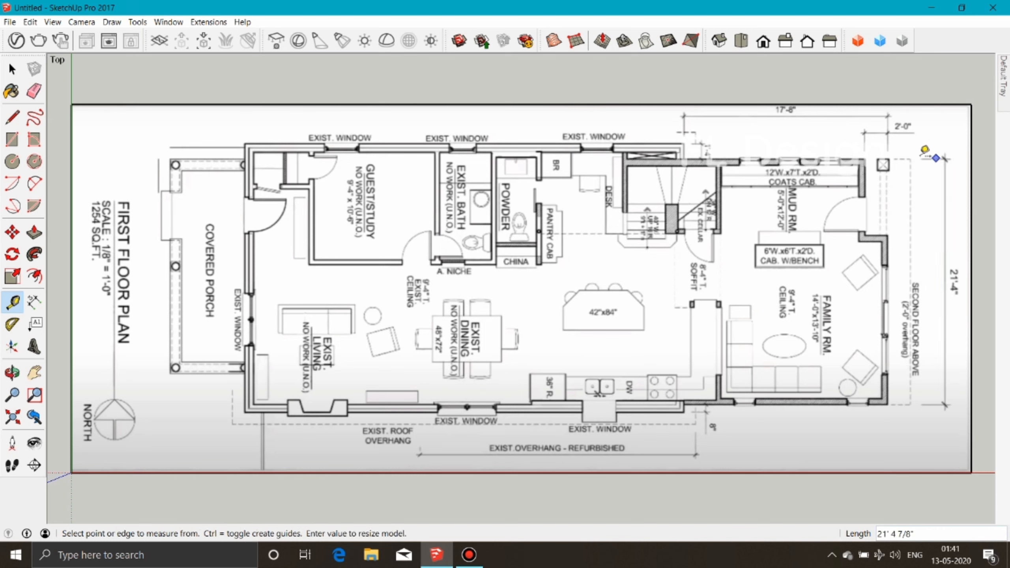
left_click(886, 116)
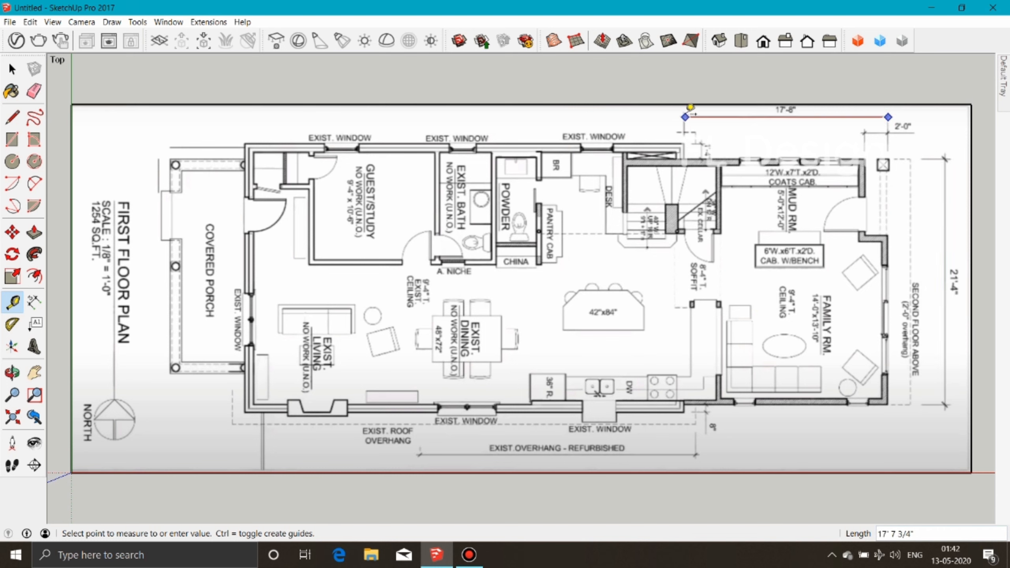
left_click(690, 107)
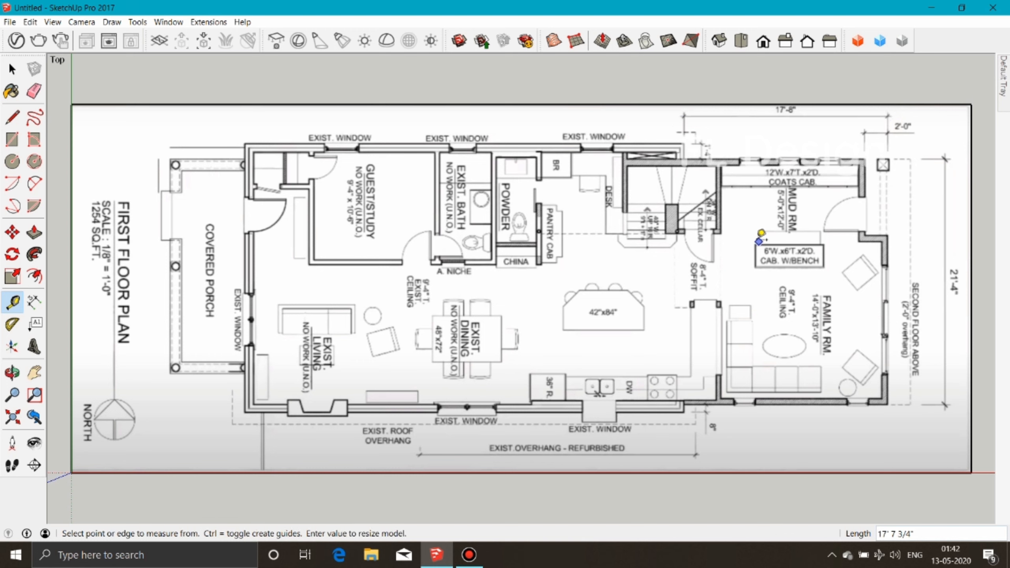
left_click(755, 241)
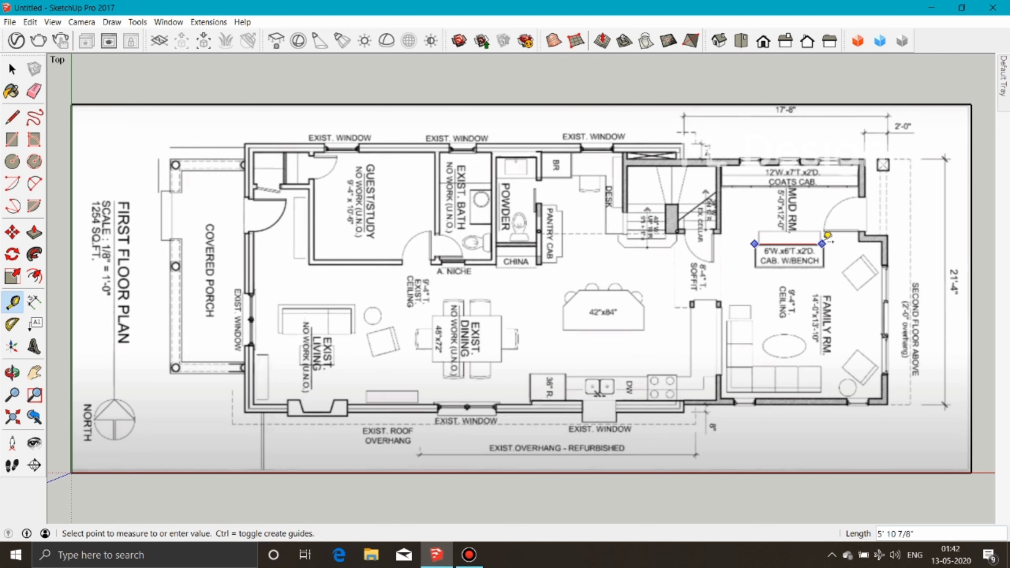
left_click(828, 235)
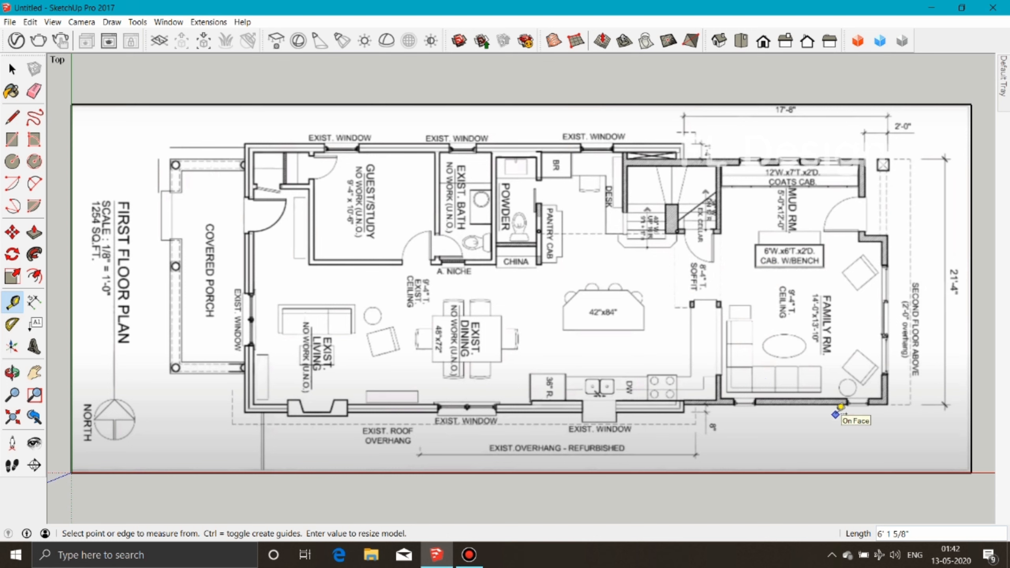
Place a guide line parallel to the plan's lower edge, offset about 6' 5 1/2", along the family room's outer wall
left_click(823, 472)
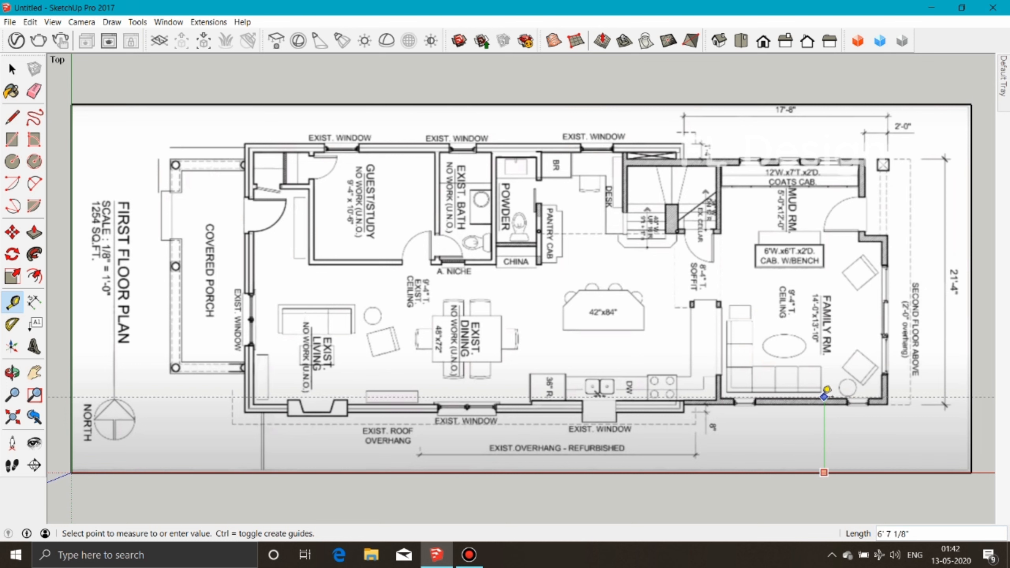
left_click(823, 397)
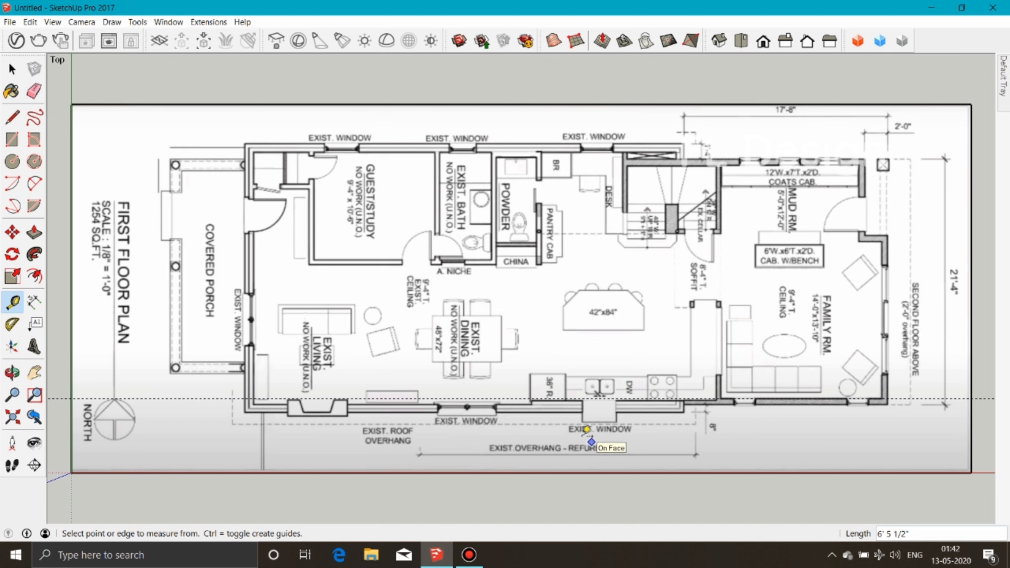
Save the model as A7 in the Documents folder and close the program
left_click(10, 21)
left_click(29, 66)
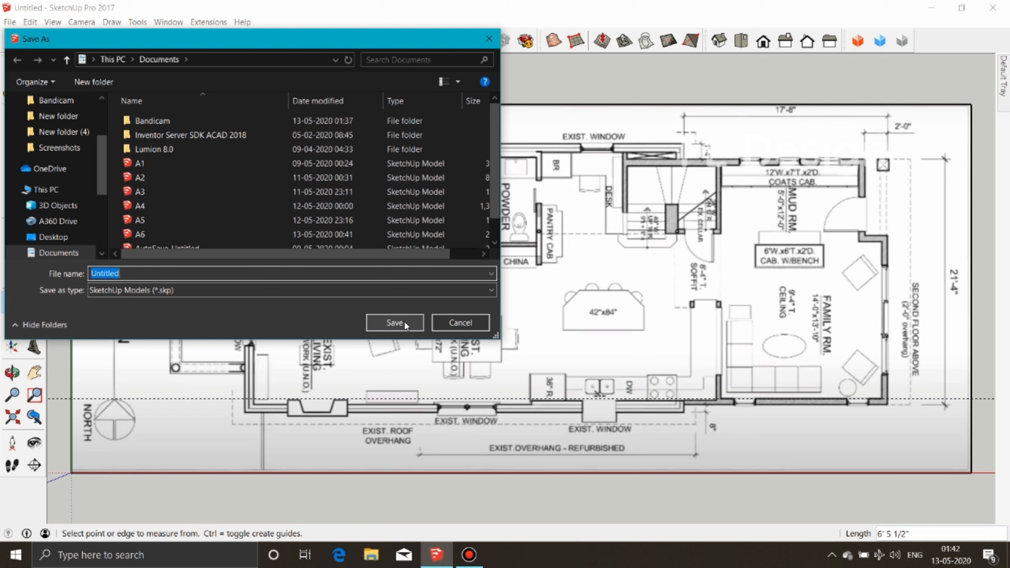
type("A8")
key("BackSpace")
type("7")
left_click(404, 321)
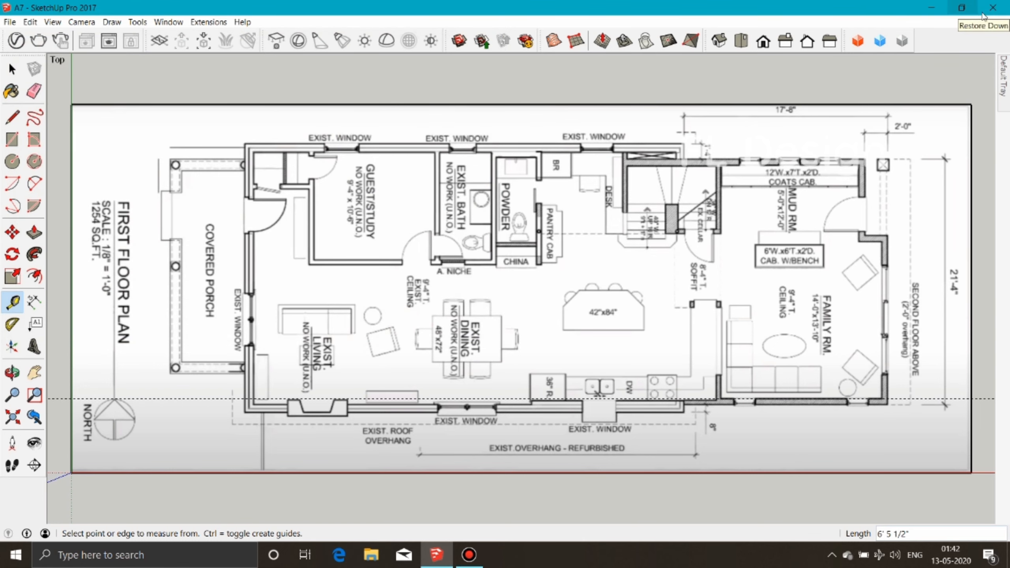
left_click(997, 7)
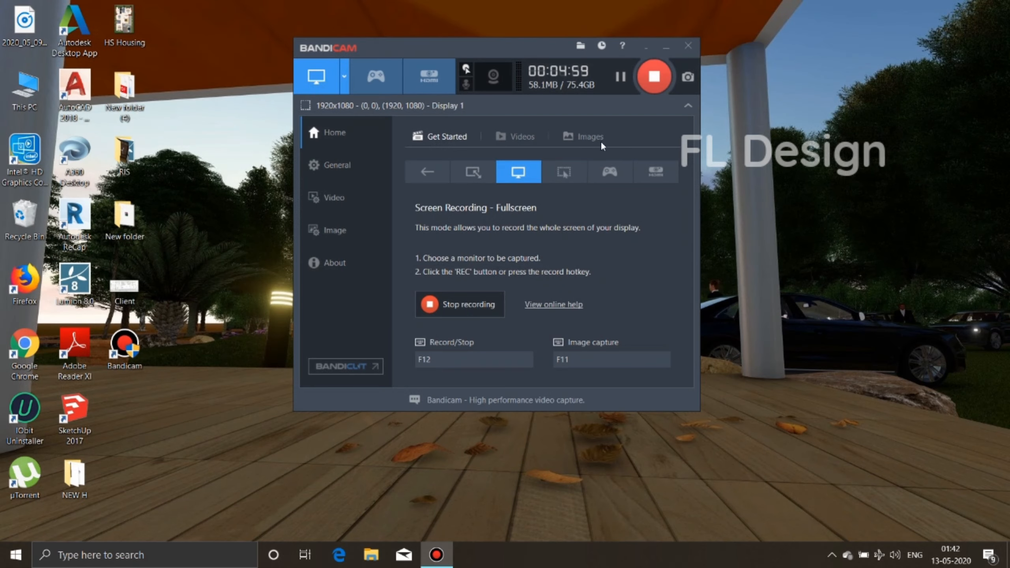